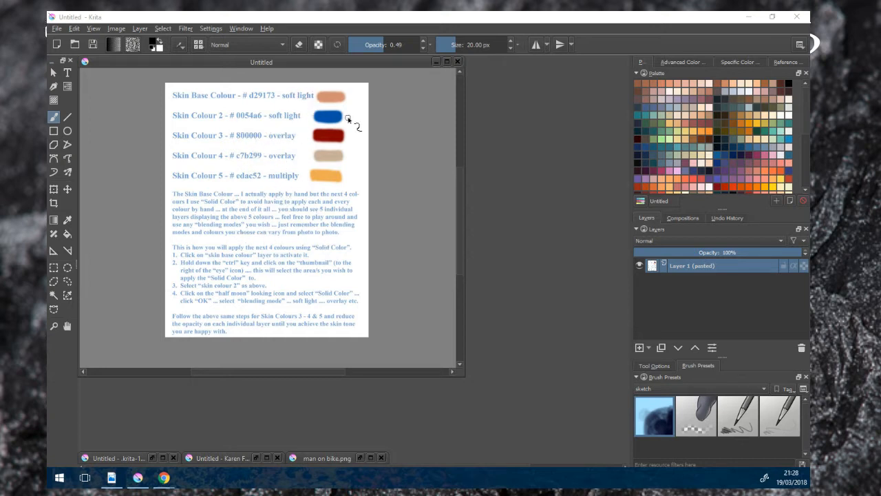
- Examine the reference sheet's five skin colour codes and blending modes
{"action": "scroll", "coordinate": [348, 119], "scroll_direction": "up", "scroll_amount": 1}
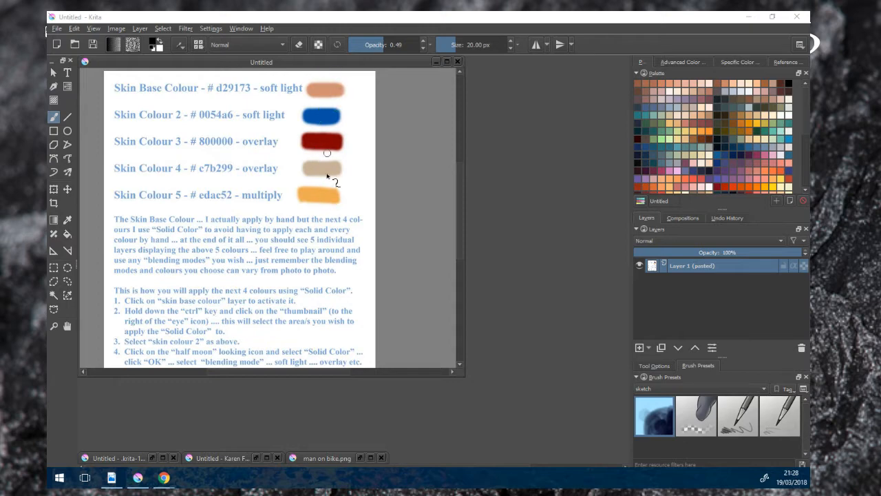
{"action": "scroll", "coordinate": [307, 196], "scroll_direction": "down", "scroll_amount": 1}
{"action": "scroll", "coordinate": [249, 288], "scroll_direction": "up", "scroll_amount": 1}
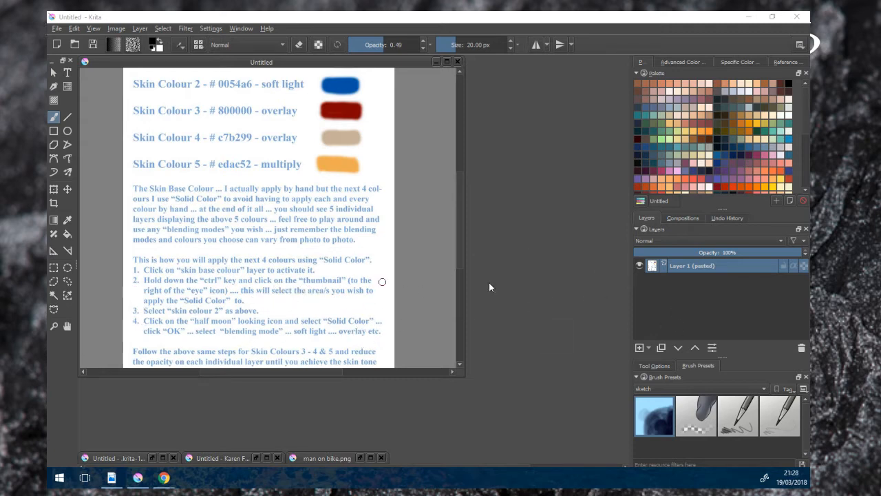
{"action": "scroll", "coordinate": [224, 205], "scroll_direction": "down", "scroll_amount": 1}
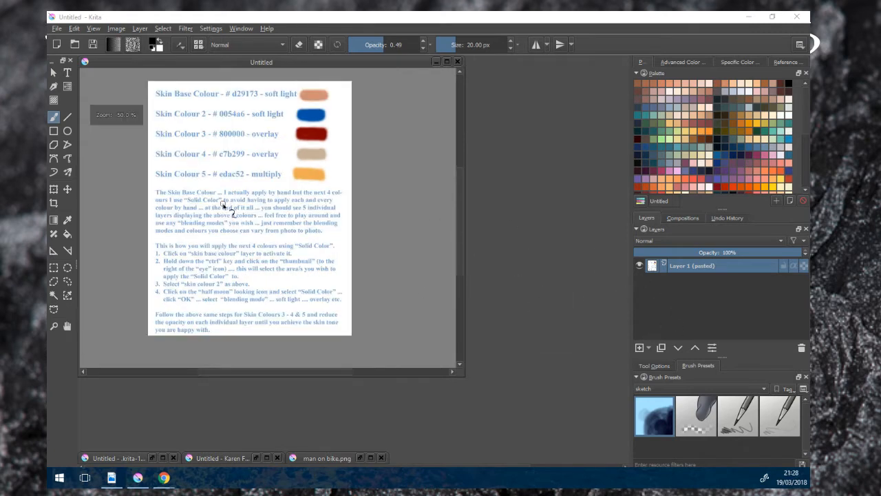
{"action": "scroll", "coordinate": [236, 229], "scroll_direction": "up", "scroll_amount": 1}
{"action": "scroll", "coordinate": [235, 229], "scroll_direction": "down", "scroll_amount": 1}
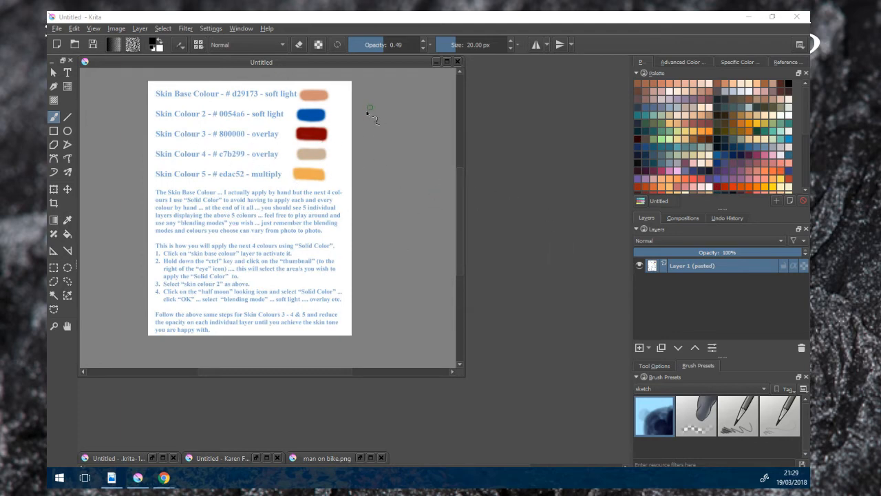
{"action": "scroll", "coordinate": [289, 206], "scroll_direction": "up", "scroll_amount": 1}
{"action": "scroll", "coordinate": [294, 209], "scroll_direction": "down", "scroll_amount": 1}
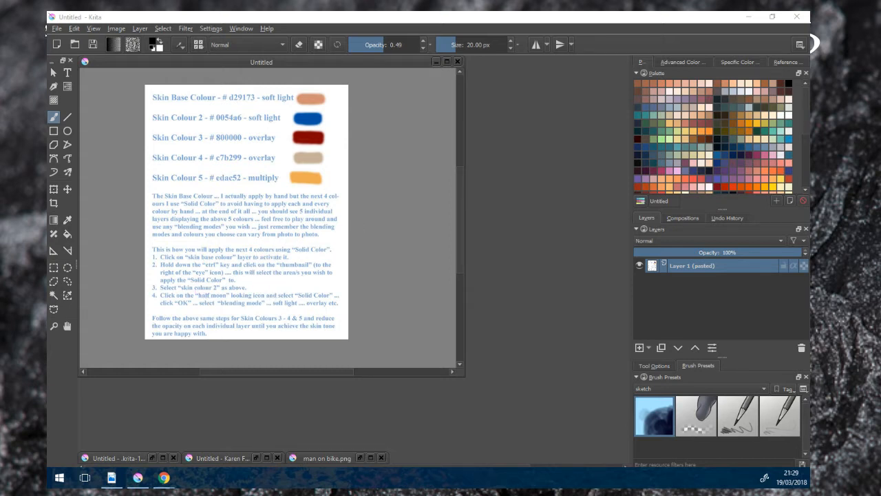
{"action": "scroll", "coordinate": [334, 213], "scroll_direction": "up", "scroll_amount": 1}
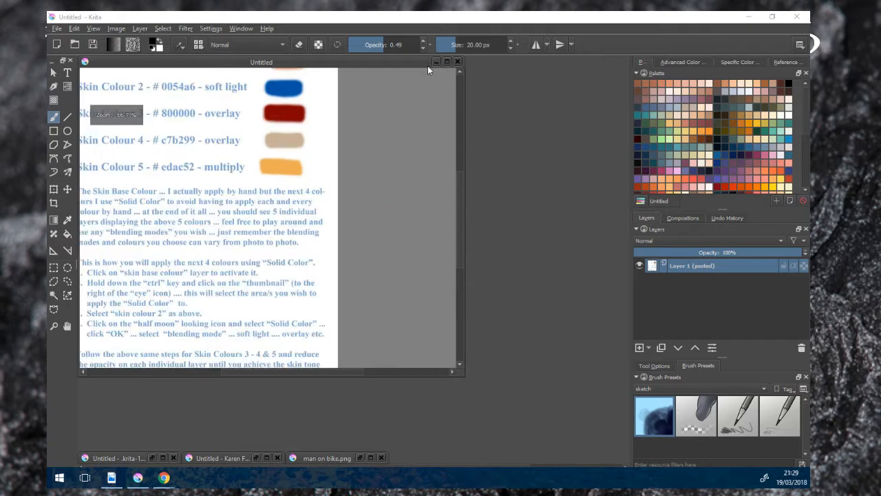
- Maximize the reference sheet's window and read the instructions for applying the colours with Solid Color
{"action": "left_click", "coordinate": [446, 61]}
{"action": "mouse_move", "coordinate": [252, 188]}
{"action": "left_mouse_down"}
{"action": "mouse_move", "coordinate": [380, 223]}
{"action": "mouse_move", "coordinate": [359, 233]}
{"action": "mouse_move", "coordinate": [359, 257]}
{"action": "left_mouse_up"}
{"action": "scroll", "coordinate": [380, 223], "scroll_direction": "up", "scroll_amount": 1}
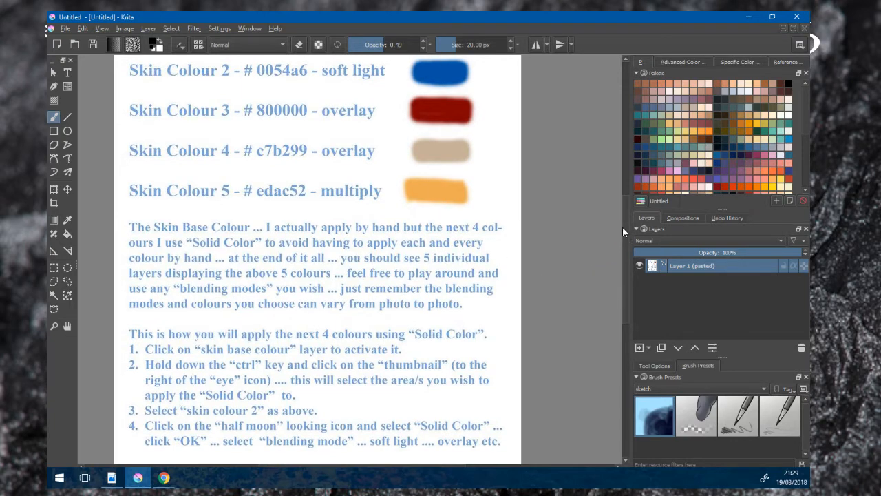
{"action": "mouse_move", "coordinate": [626, 227]}
{"action": "left_mouse_down"}
{"action": "mouse_move", "coordinate": [629, 200]}
{"action": "mouse_move", "coordinate": [639, 220]}
{"action": "left_mouse_up"}
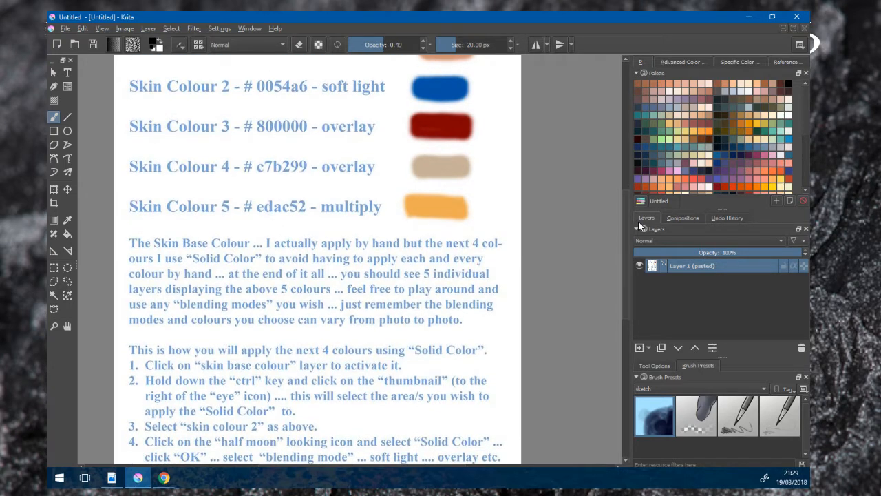
{"action": "mouse_move", "coordinate": [639, 220]}
{"action": "left_mouse_down"}
{"action": "mouse_move", "coordinate": [641, 255]}
{"action": "mouse_move", "coordinate": [641, 215]}
{"action": "left_mouse_up"}
- Restore the reference sheet to a floating window and narrow that window to the sheet's edge
{"action": "left_click", "coordinate": [793, 28]}
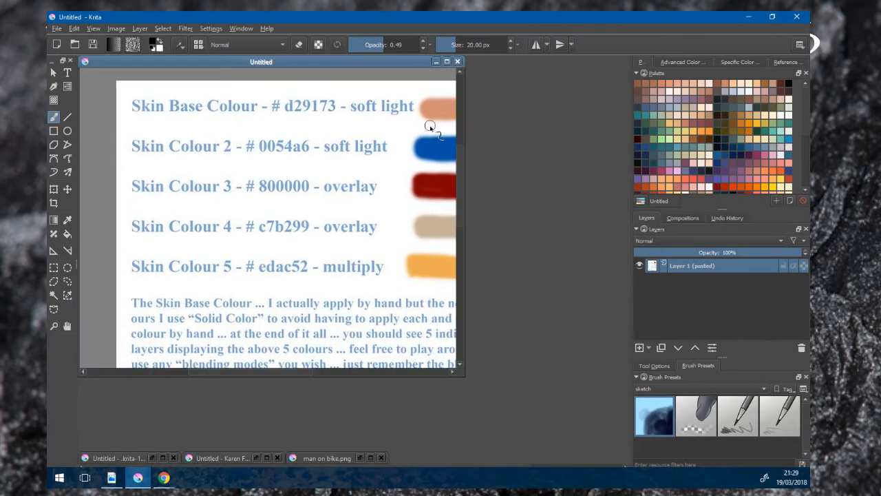
{"action": "scroll", "coordinate": [398, 151], "scroll_direction": "down", "scroll_amount": 2}
{"action": "scroll", "coordinate": [379, 155], "scroll_direction": "up", "scroll_amount": 1}
{"action": "left_click_drag", "start_coordinate": [379, 155], "coordinate": [227, 183]}
{"action": "scroll", "coordinate": [356, 150], "scroll_direction": "down", "scroll_amount": 1}
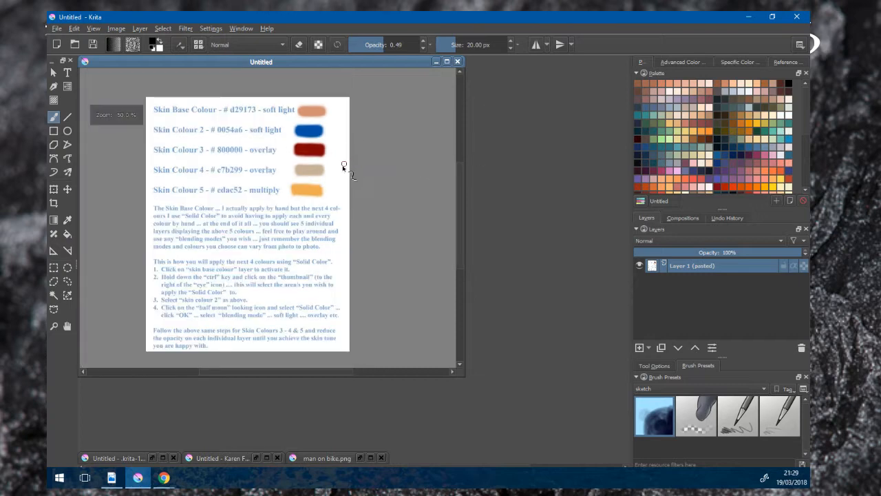
{"action": "left_click_drag", "start_coordinate": [464, 110], "coordinate": [358, 125]}
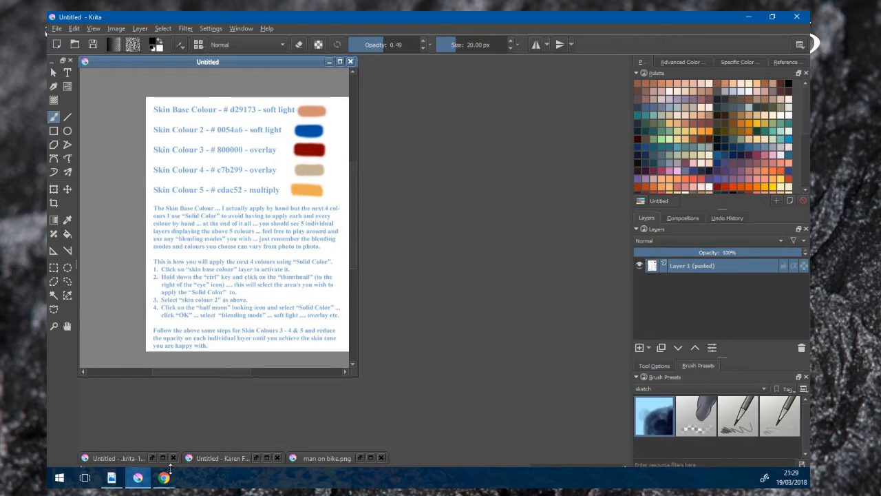
- Switch to Chrome and look through the "black and white photo" image results for a photo showing skin
{"action": "mouse_move", "coordinate": [165, 475]}
{"action": "left_click", "coordinate": [241, 427]}
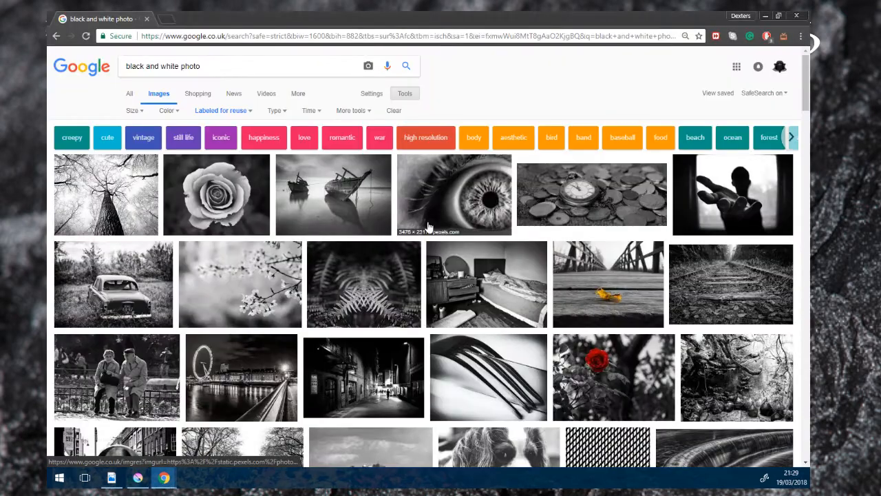
{"action": "scroll", "coordinate": [429, 227], "scroll_direction": "down", "scroll_amount": 20}
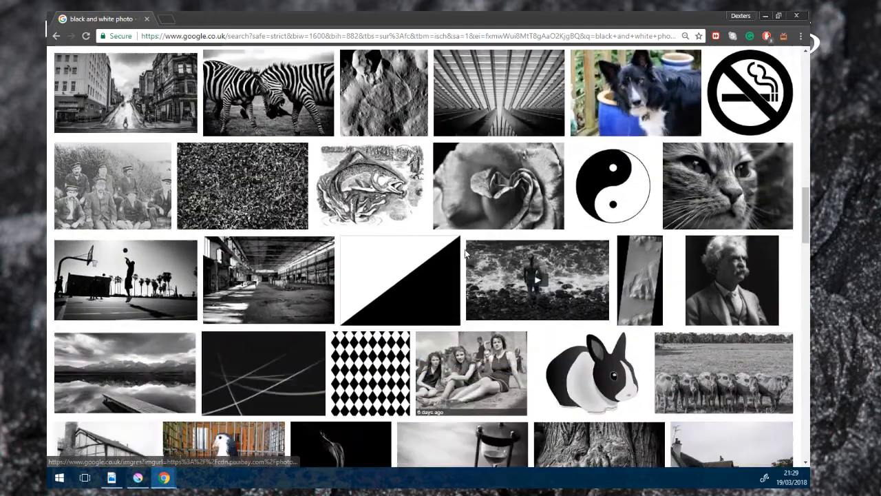
{"action": "scroll", "coordinate": [466, 254], "scroll_direction": "down", "scroll_amount": 5}
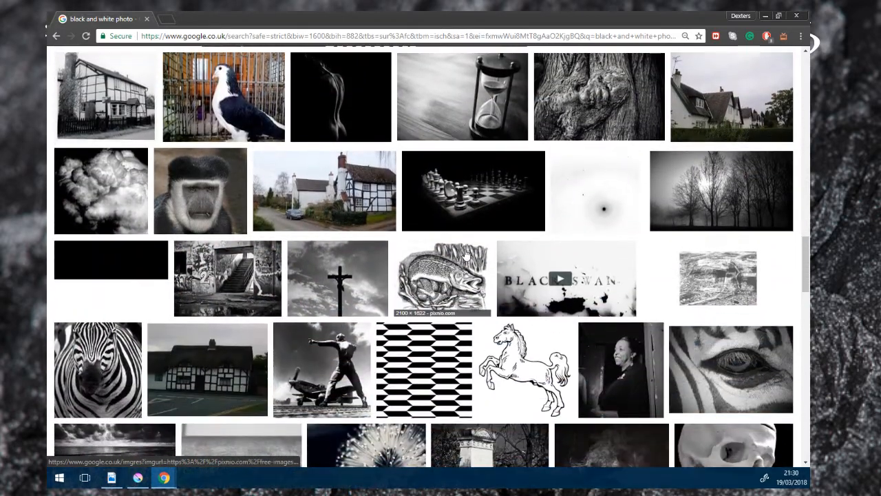
{"action": "scroll", "coordinate": [466, 254], "scroll_direction": "up", "scroll_amount": 2}
{"action": "scroll", "coordinate": [466, 254], "scroll_direction": "down", "scroll_amount": 5}
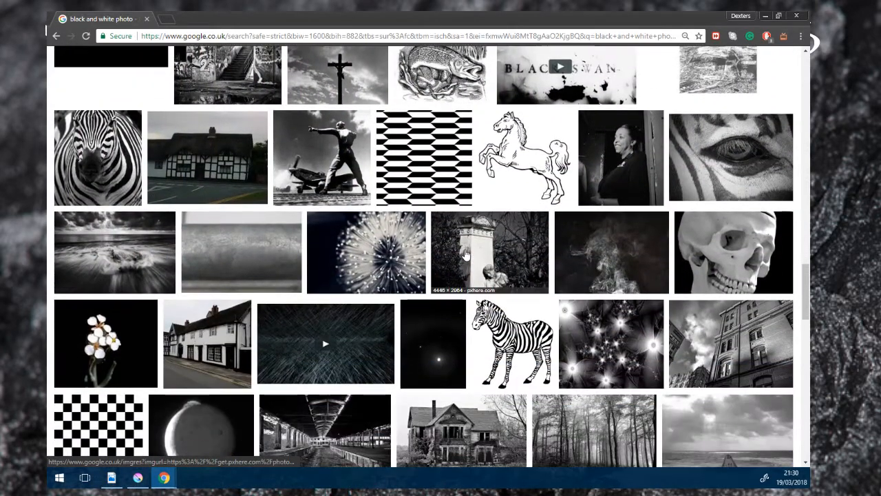
{"action": "scroll", "coordinate": [465, 255], "scroll_direction": "down", "scroll_amount": 6}
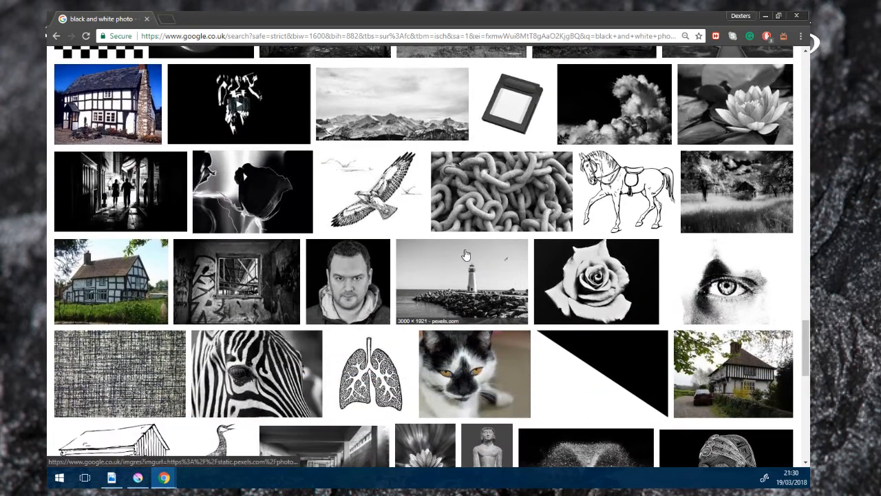
{"action": "scroll", "coordinate": [466, 254], "scroll_direction": "down", "scroll_amount": 6}
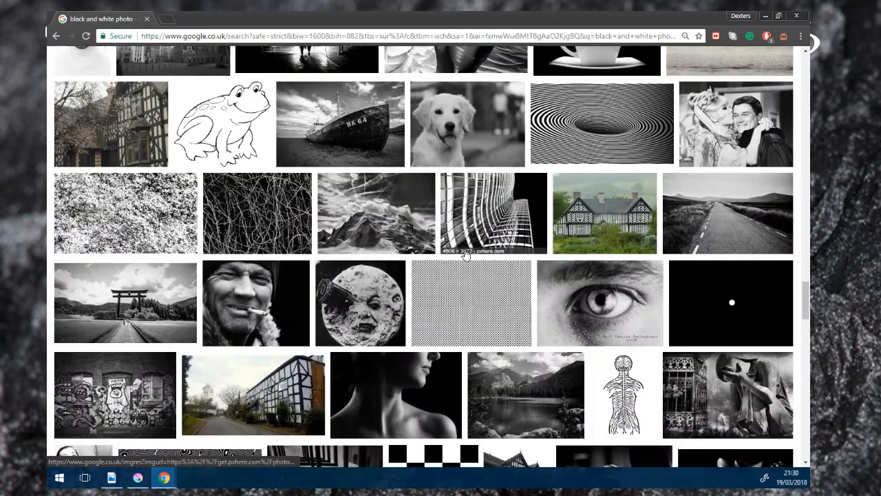
{"action": "scroll", "coordinate": [466, 254], "scroll_direction": "down", "scroll_amount": 2}
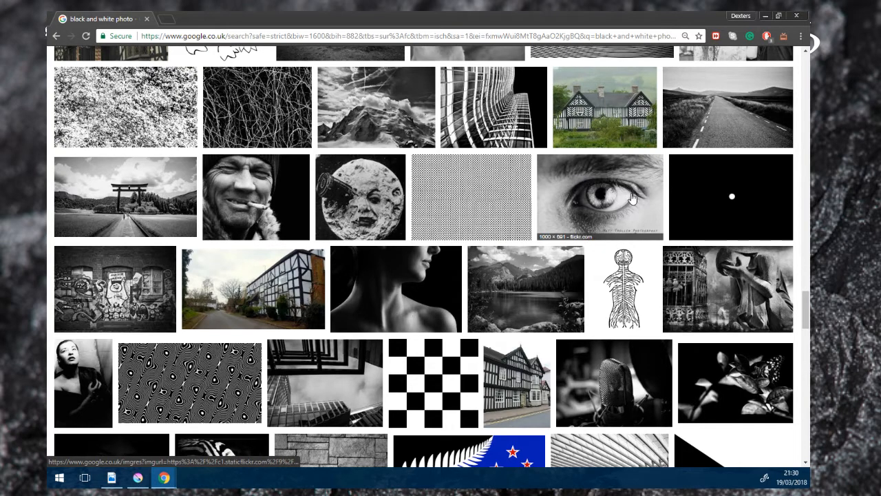
{"action": "scroll", "coordinate": [568, 208], "scroll_direction": "down", "scroll_amount": 3}
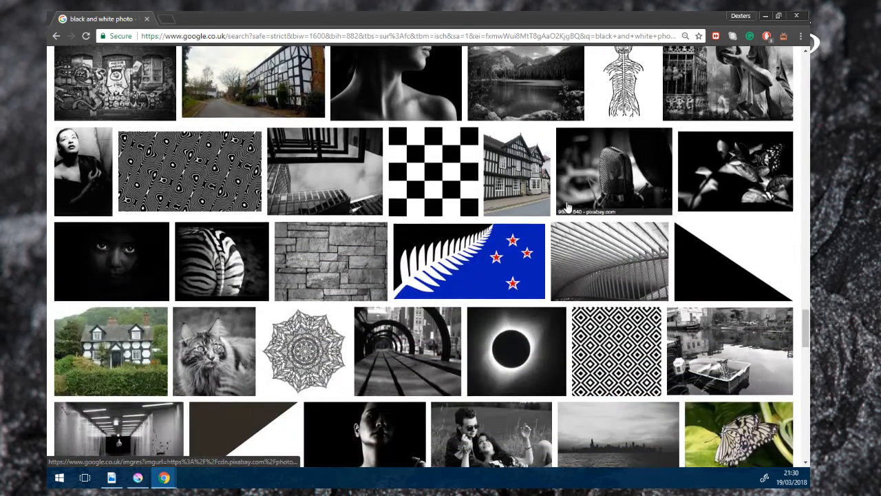
{"action": "scroll", "coordinate": [567, 207], "scroll_direction": "down", "scroll_amount": 3}
{"action": "scroll", "coordinate": [568, 207], "scroll_direction": "down", "scroll_amount": 4}
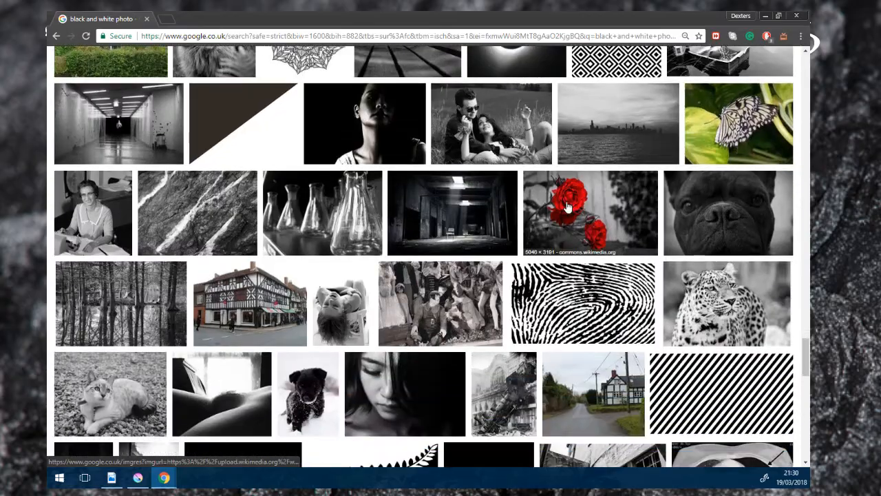
{"action": "scroll", "coordinate": [567, 207], "scroll_direction": "down", "scroll_amount": 2}
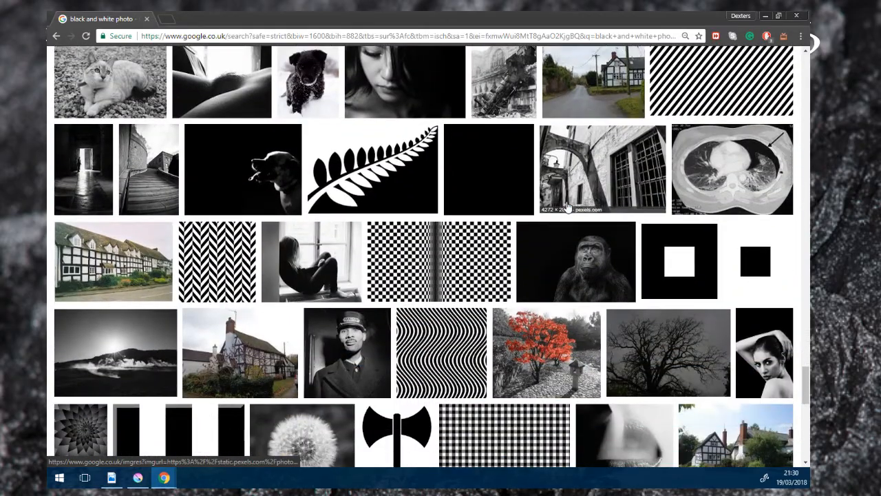
{"action": "scroll", "coordinate": [567, 207], "scroll_direction": "down", "scroll_amount": 4}
{"action": "scroll", "coordinate": [568, 207], "scroll_direction": "down", "scroll_amount": 4}
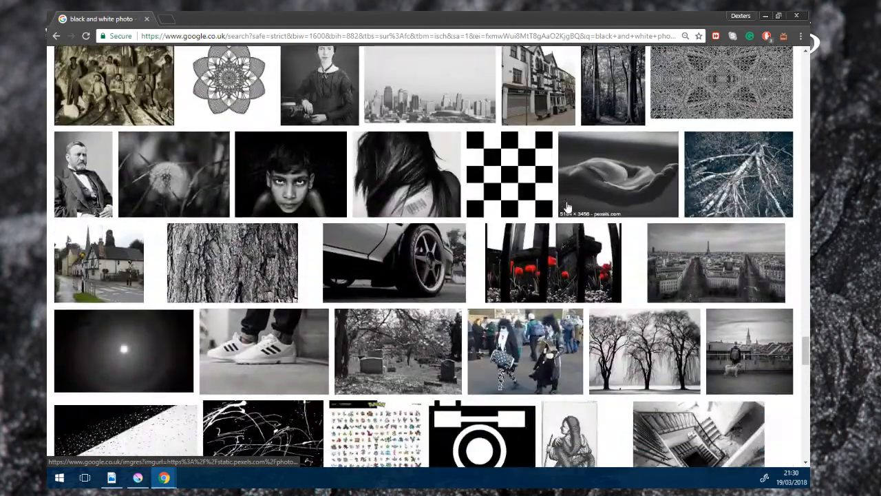
{"action": "scroll", "coordinate": [568, 206], "scroll_direction": "down", "scroll_amount": 4}
{"action": "scroll", "coordinate": [567, 207], "scroll_direction": "up", "scroll_amount": 5}
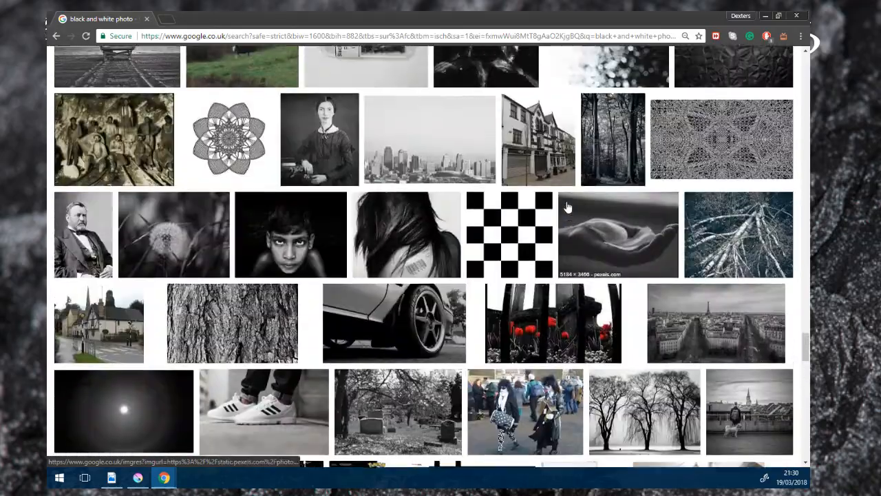
{"action": "scroll", "coordinate": [568, 206], "scroll_direction": "up", "scroll_amount": 6}
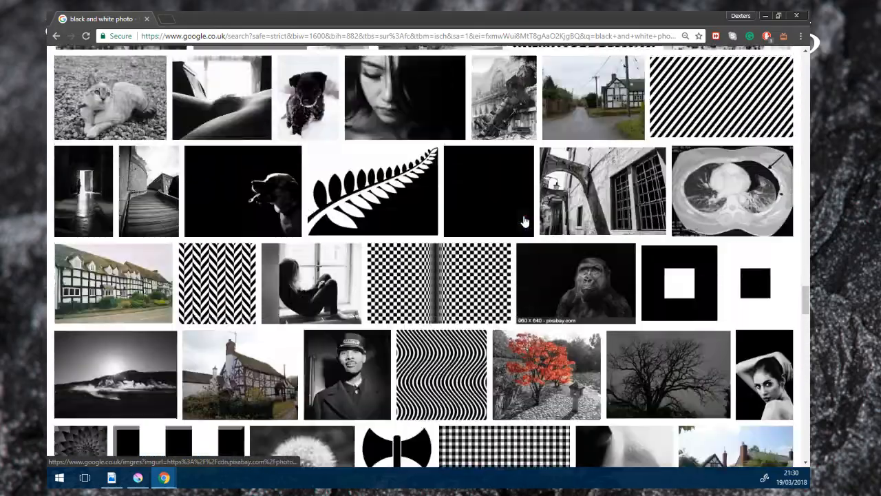
{"action": "scroll", "coordinate": [524, 222], "scroll_direction": "up", "scroll_amount": 5}
{"action": "scroll", "coordinate": [559, 230], "scroll_direction": "up", "scroll_amount": 6}
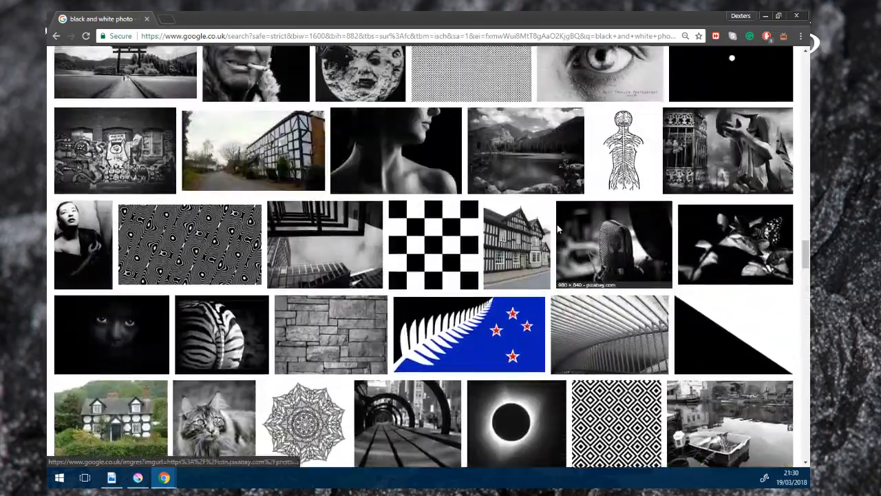
{"action": "scroll", "coordinate": [559, 230], "scroll_direction": "up", "scroll_amount": 3}
- Open the preview of the black and white close-up eye photo and copy the image
{"action": "left_click", "coordinate": [565, 298]}
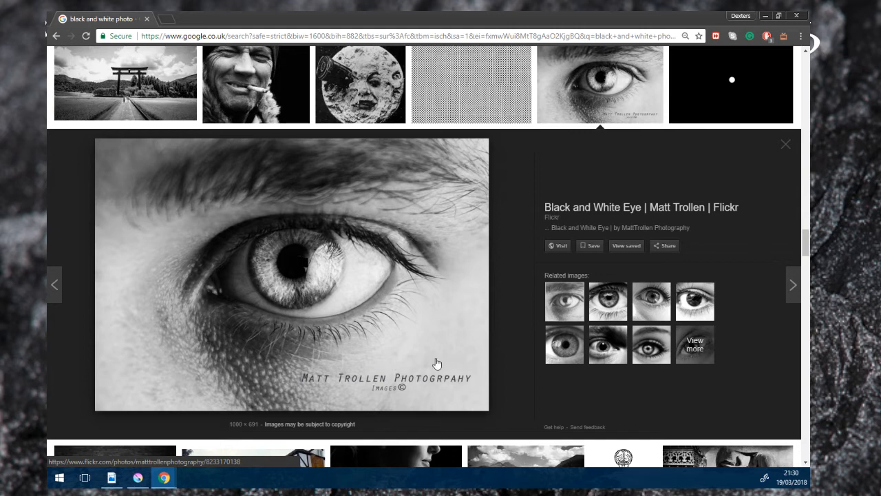
{"action": "right_click", "coordinate": [405, 337]}
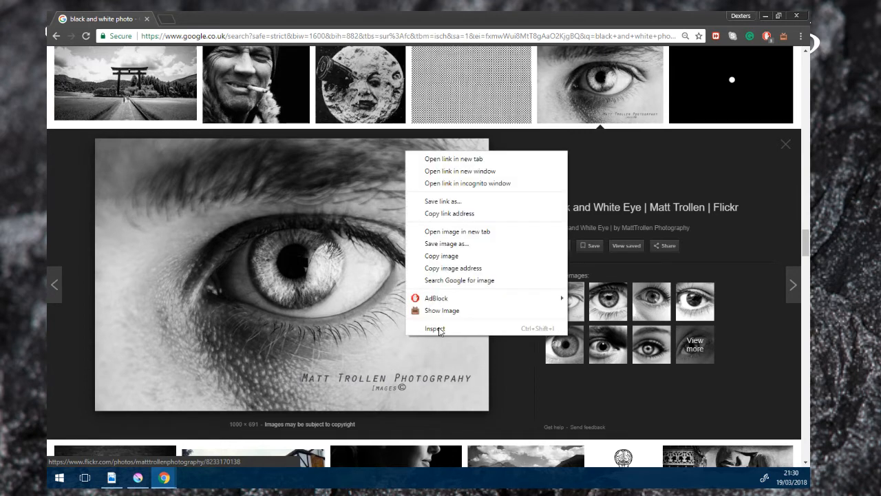
{"action": "left_click", "coordinate": [475, 259]}
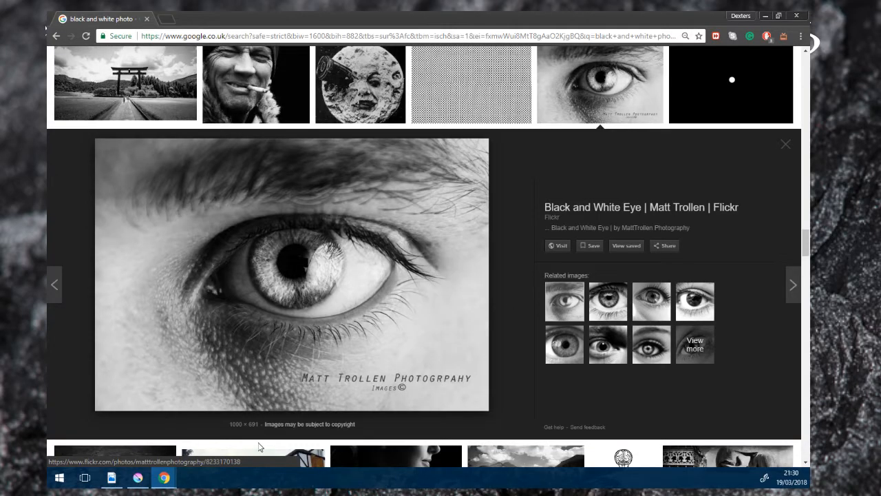
{"action": "scroll", "coordinate": [440, 224], "scroll_direction": "up", "scroll_amount": 10}
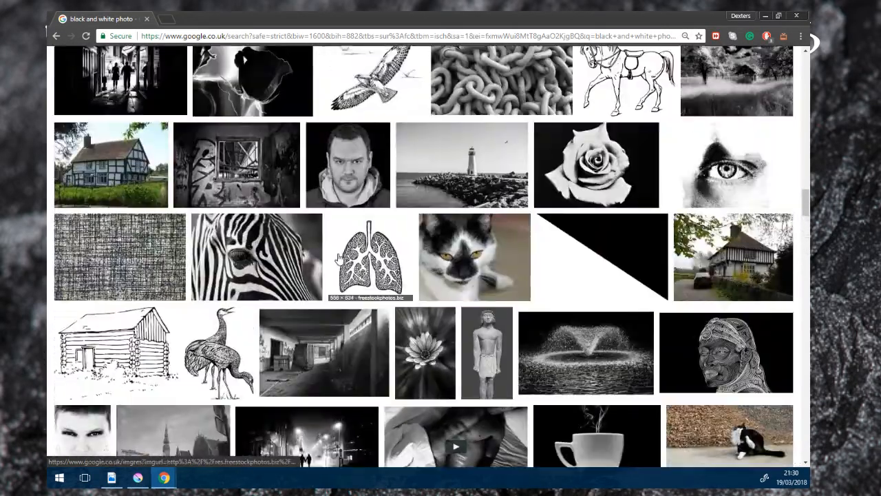
{"action": "scroll", "coordinate": [337, 268], "scroll_direction": "up", "scroll_amount": 15}
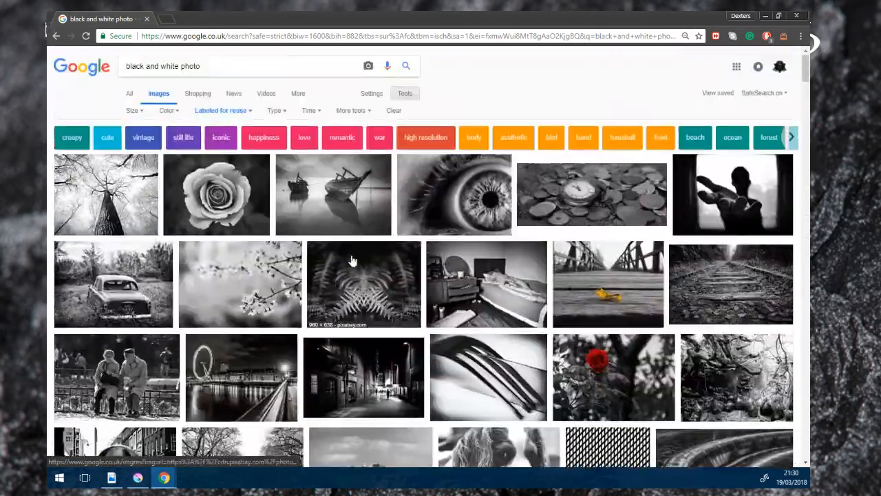
- Switch to Krita, paste the copied eye photo into a new image, and move its window into the empty workspace beside the reference sheet
{"action": "left_click", "coordinate": [139, 478]}
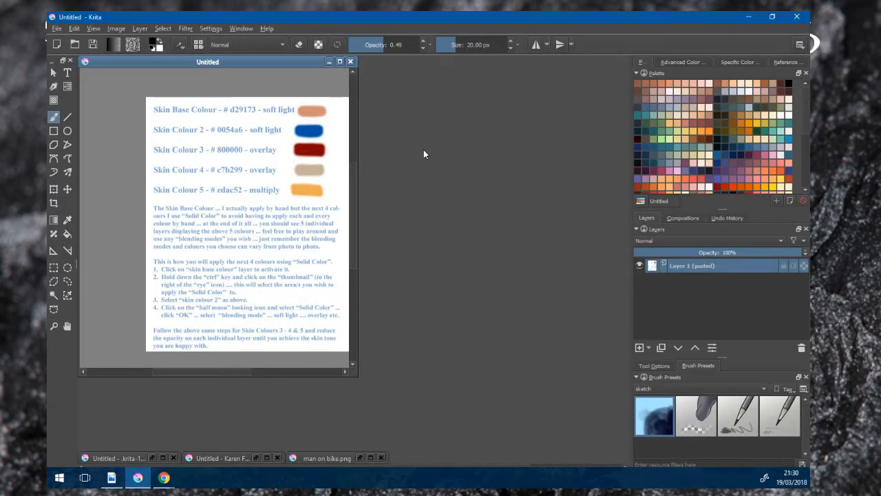
{"action": "left_click", "coordinate": [80, 28]}
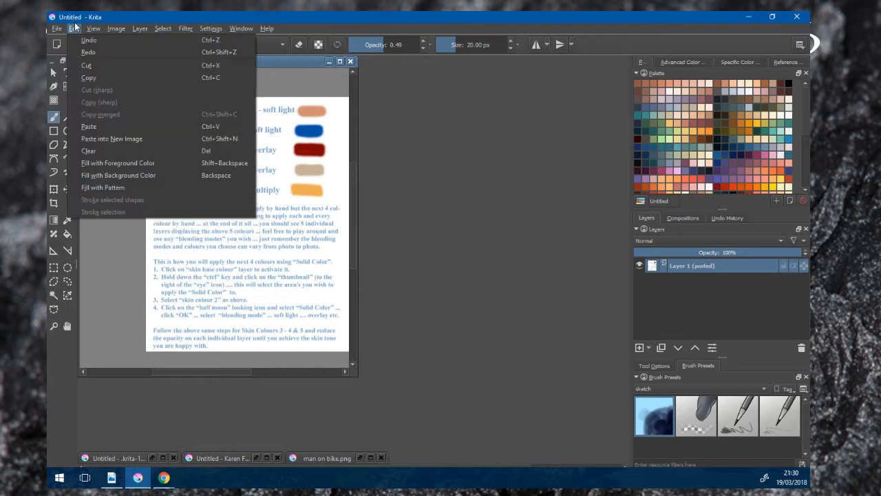
{"action": "left_click", "coordinate": [406, 182]}
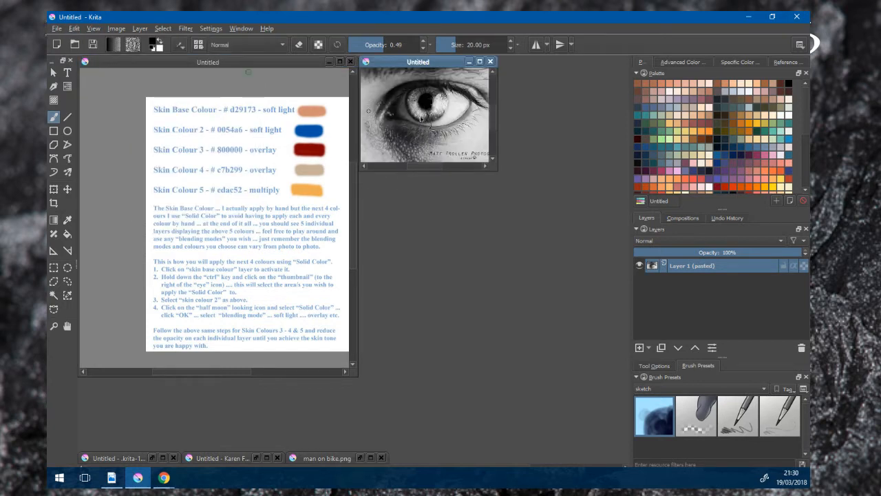
{"action": "scroll", "coordinate": [431, 76], "scroll_direction": "down", "scroll_amount": 3}
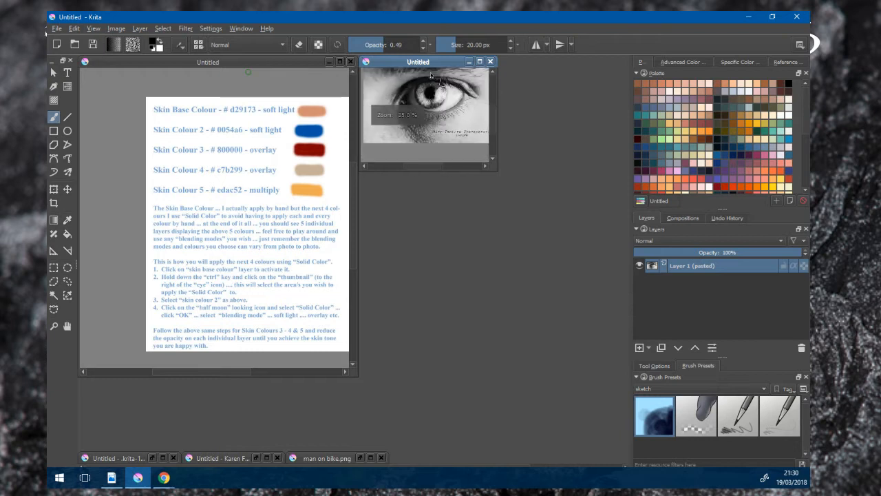
{"action": "left_click_drag", "start_coordinate": [431, 62], "coordinate": [454, 169]}
{"action": "scroll", "coordinate": [473, 220], "scroll_direction": "down", "scroll_amount": 2}
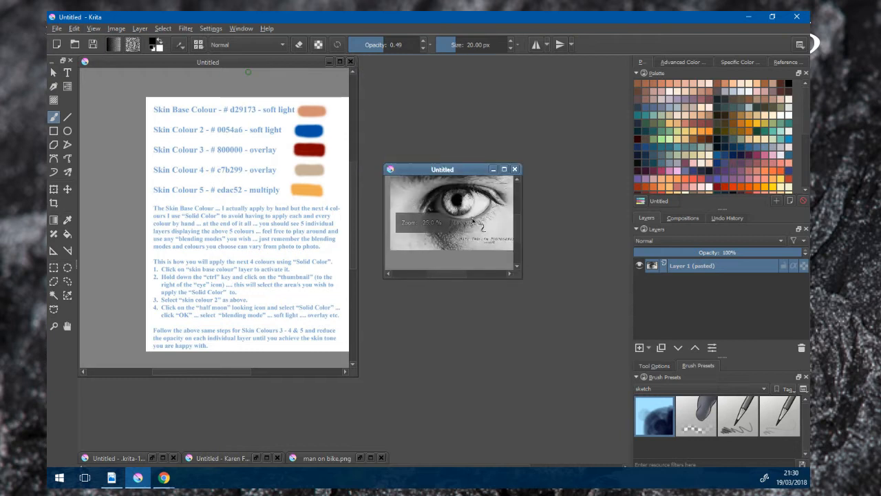
{"action": "scroll", "coordinate": [514, 226], "scroll_direction": "up", "scroll_amount": 1}
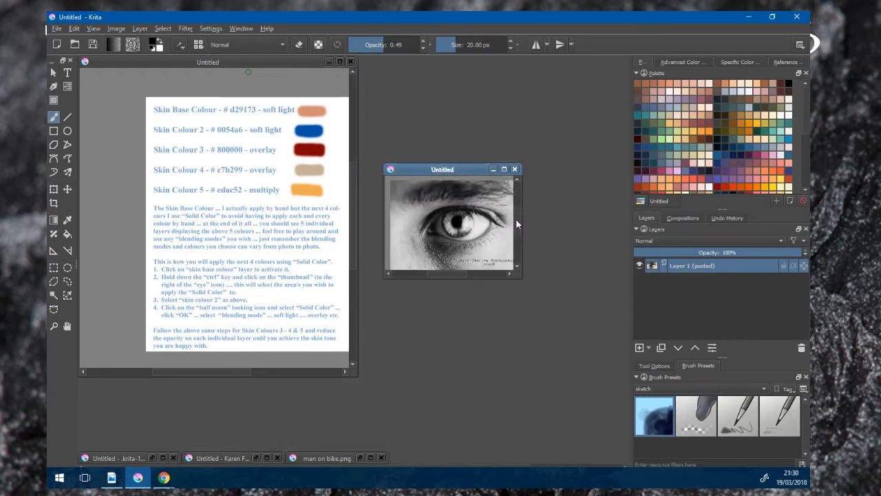
{"action": "left_click_drag", "start_coordinate": [516, 221], "coordinate": [516, 221]}
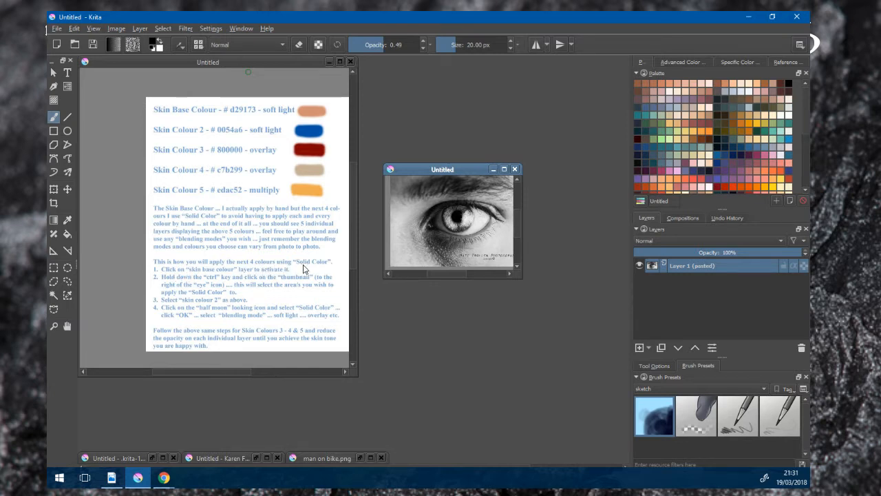
{"action": "scroll", "coordinate": [398, 205], "scroll_direction": "up", "scroll_amount": 1}
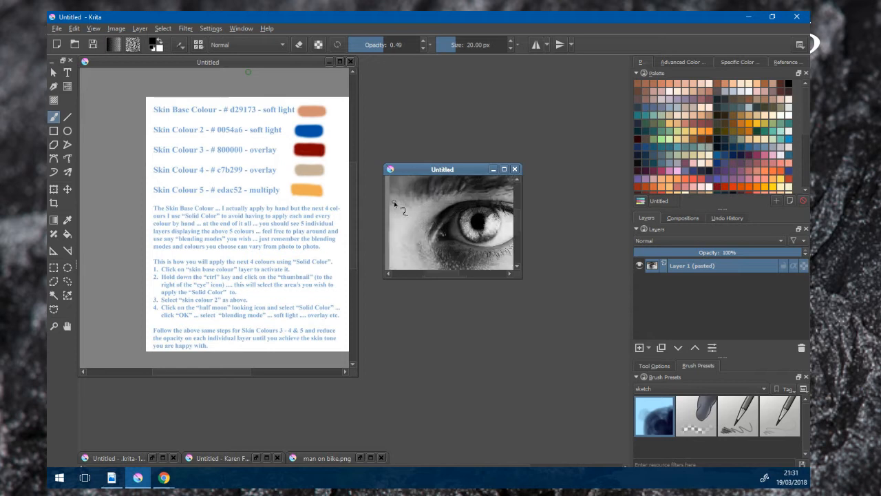
{"action": "scroll", "coordinate": [402, 206], "scroll_direction": "down", "scroll_amount": 1}
{"action": "scroll", "coordinate": [448, 185], "scroll_direction": "down", "scroll_amount": 1}
{"action": "scroll", "coordinate": [447, 186], "scroll_direction": "up", "scroll_amount": 1}
{"action": "left_click_drag", "start_coordinate": [444, 193], "coordinate": [441, 204]}
{"action": "scroll", "coordinate": [440, 197], "scroll_direction": "down", "scroll_amount": 2}
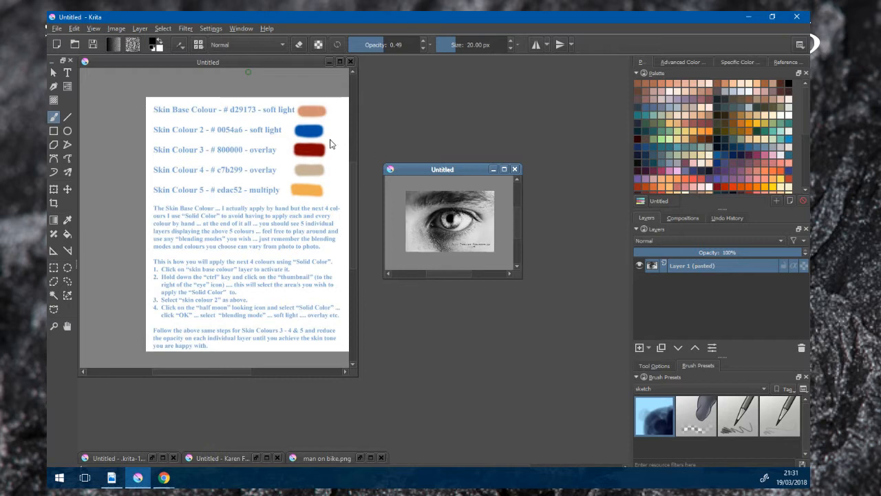
- Sample the skin base colour #d29173 from its swatch on the reference sheet with the Color Selector tool
{"action": "left_click", "coordinate": [312, 112]}
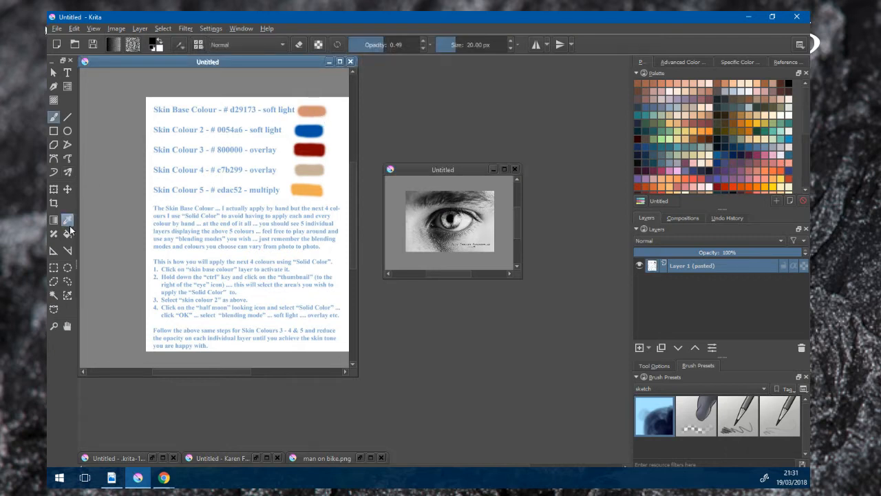
{"action": "left_click", "coordinate": [68, 219]}
{"action": "left_click", "coordinate": [316, 110]}
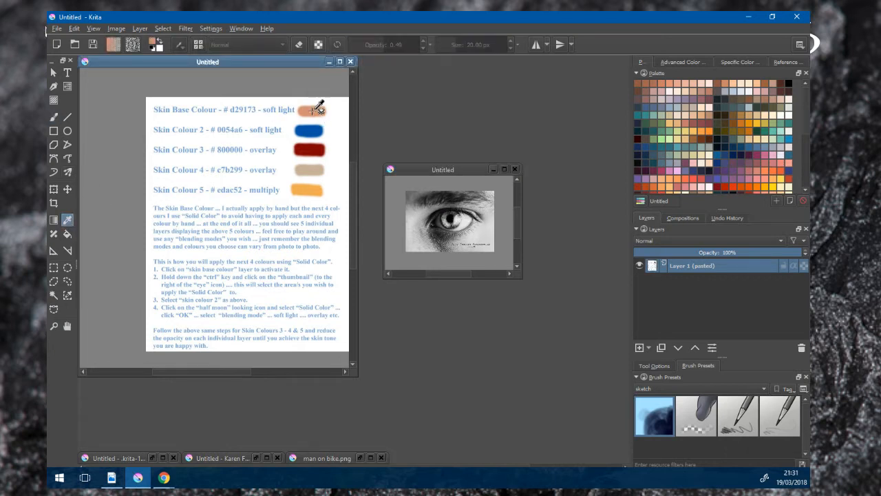
- Reposition the eye photo's window in the free workspace beside the reference sheet and enlarge it so the whole photo fits at 33.3% zoom
{"action": "left_click", "coordinate": [450, 168]}
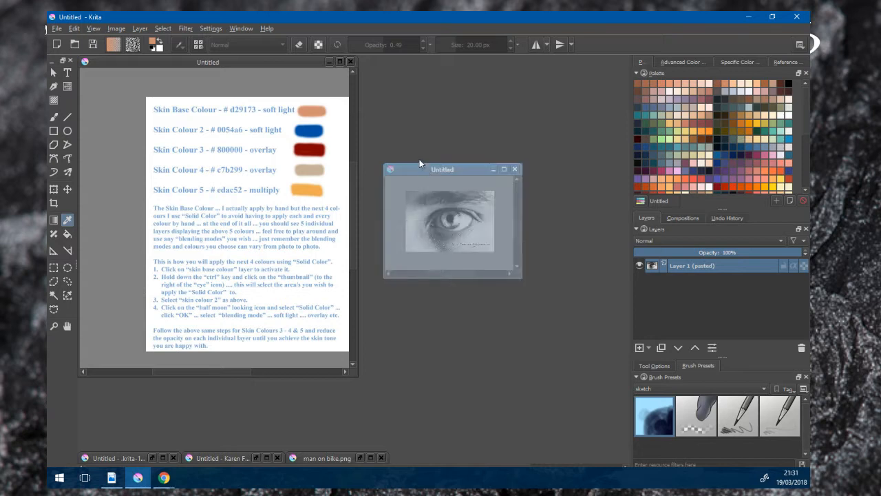
{"action": "left_click_drag", "start_coordinate": [419, 163], "coordinate": [393, 121]}
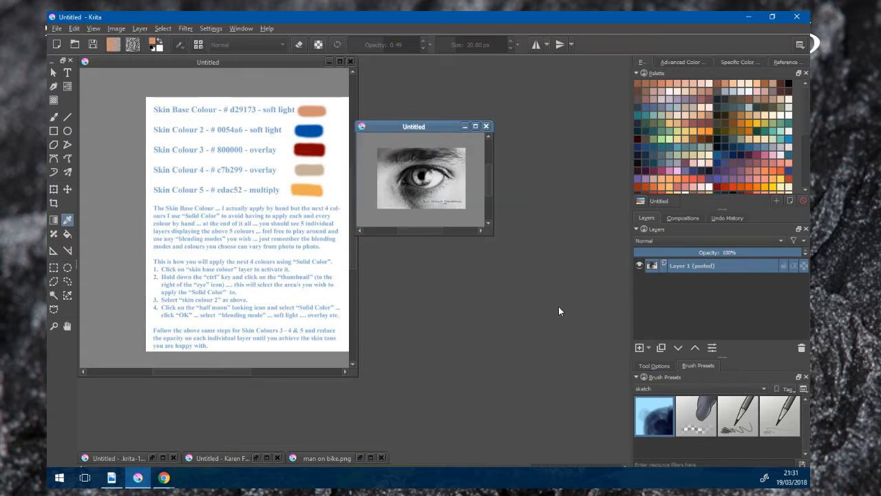
{"action": "left_click", "coordinate": [427, 126]}
{"action": "left_click_drag", "start_coordinate": [426, 126], "coordinate": [468, 130]}
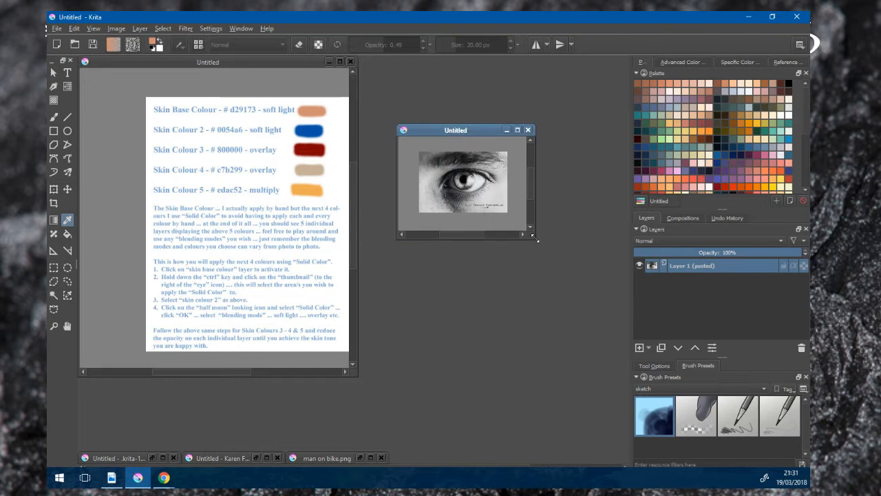
{"action": "left_click_drag", "start_coordinate": [537, 239], "coordinate": [625, 303]}
{"action": "scroll", "coordinate": [493, 209], "scroll_direction": "up", "scroll_amount": 4}
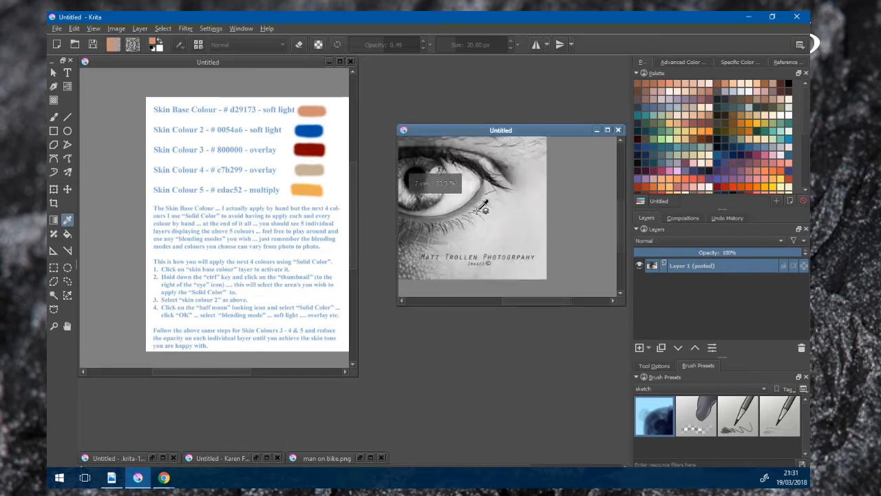
{"action": "scroll", "coordinate": [482, 207], "scroll_direction": "up", "scroll_amount": 2}
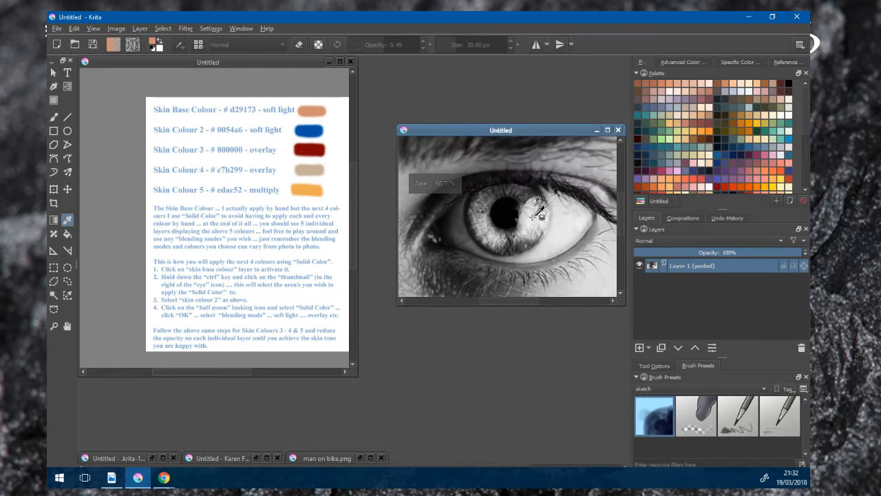
{"action": "scroll", "coordinate": [538, 214], "scroll_direction": "down", "scroll_amount": 2}
{"action": "scroll", "coordinate": [504, 207], "scroll_direction": "up", "scroll_amount": 2}
{"action": "scroll", "coordinate": [504, 207], "scroll_direction": "down", "scroll_amount": 2}
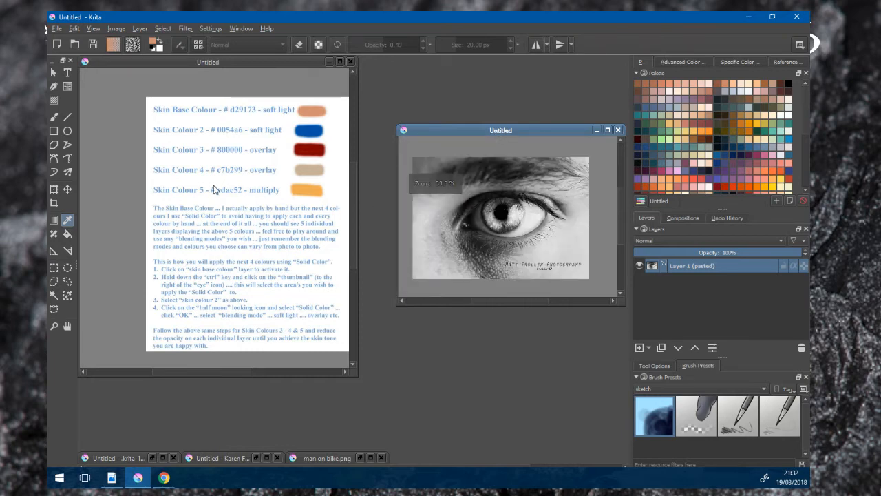
- Set the freehand brush size to 87.29 px and sample the skin base colour again from the reference sheet for painting on the eye photo
{"action": "key", "text": "b"}
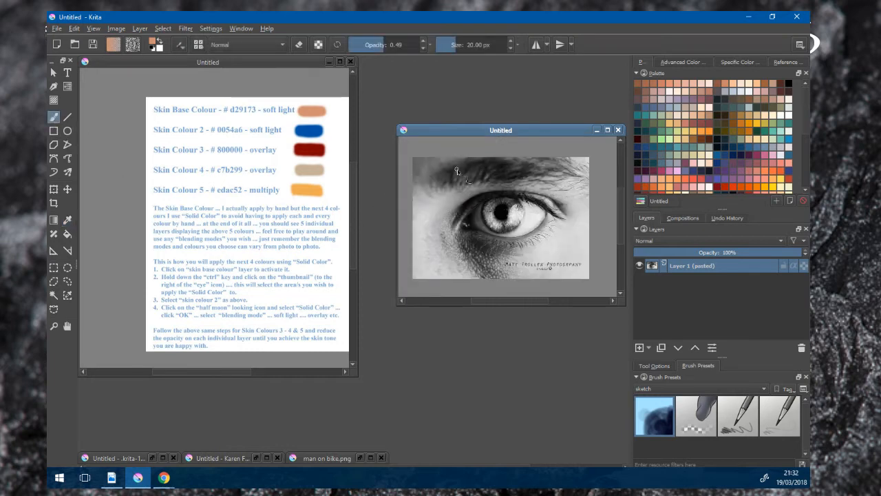
{"action": "key", "text": "bracketright"}
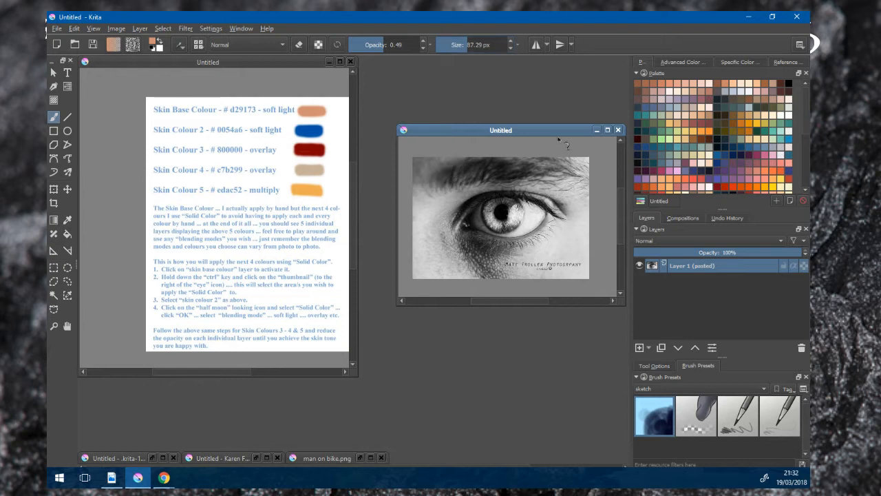
{"action": "left_click", "coordinate": [682, 84]}
{"action": "left_click", "coordinate": [67, 220]}
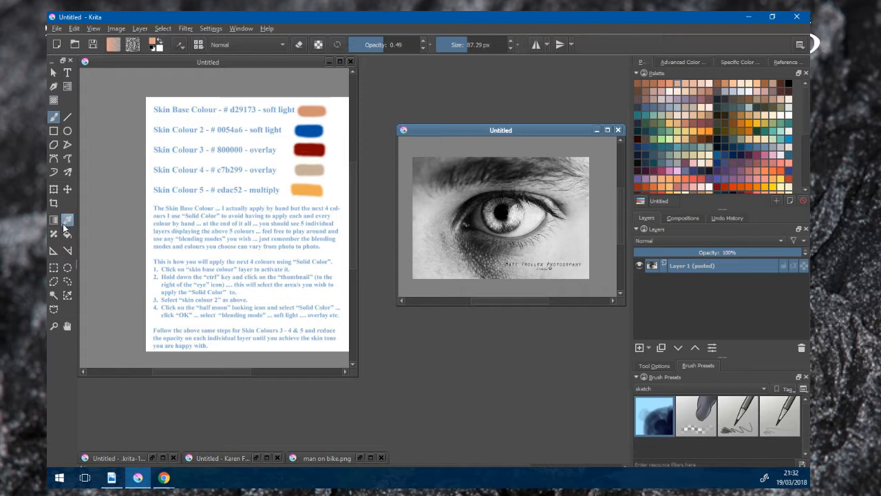
{"action": "left_click", "coordinate": [310, 113]}
{"action": "left_click", "coordinate": [314, 108]}
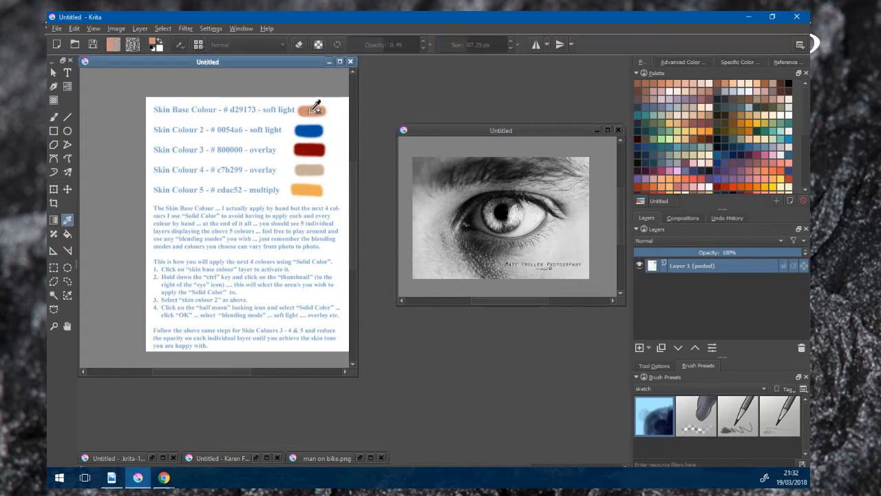
{"action": "left_click", "coordinate": [478, 130]}
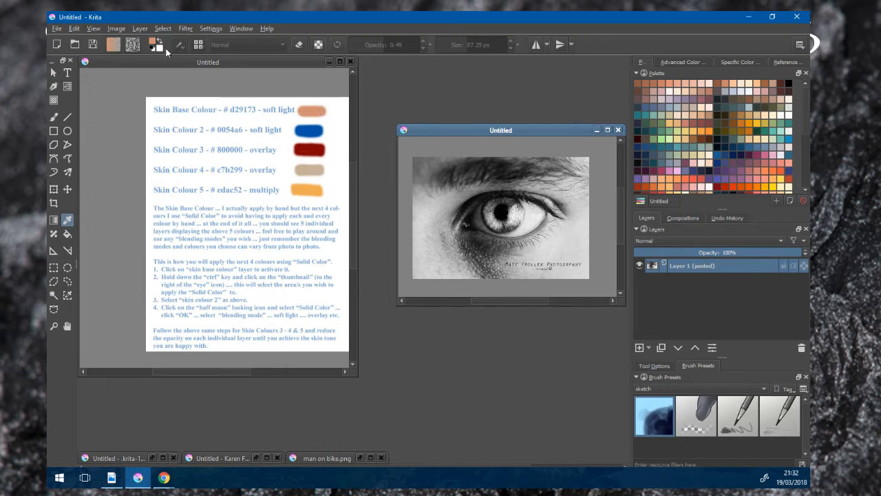
{"action": "left_click", "coordinate": [53, 117]}
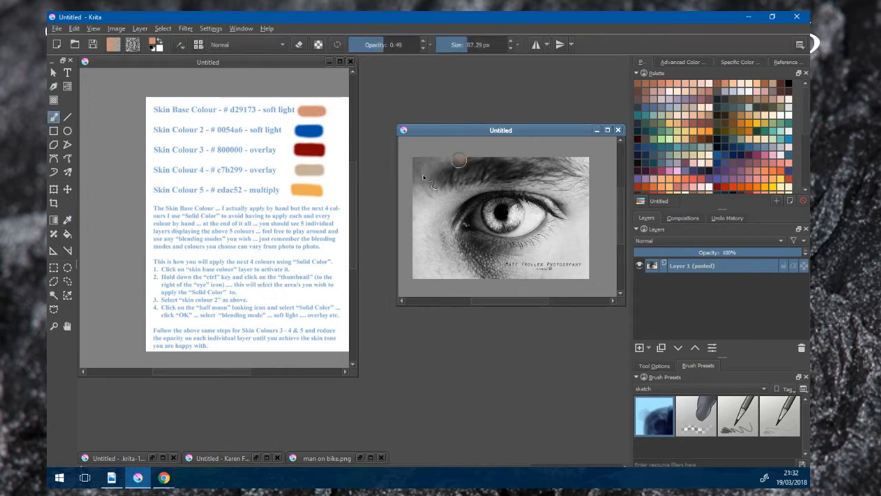
{"action": "mouse_move", "coordinate": [456, 162]}
{"action": "left_mouse_down"}
{"action": "mouse_move", "coordinate": [422, 164]}
{"action": "mouse_move", "coordinate": [421, 174]}
{"action": "mouse_move", "coordinate": [442, 176]}
{"action": "left_mouse_up"}
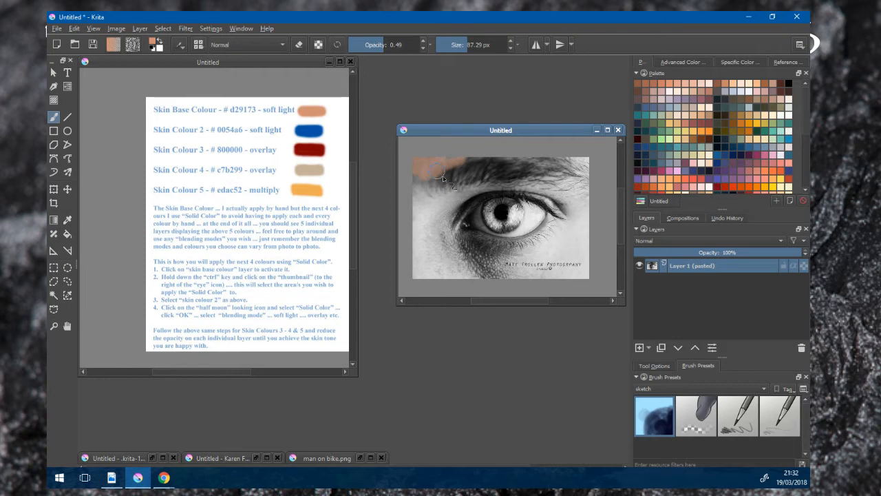
{"action": "left_click", "coordinate": [74, 28]}
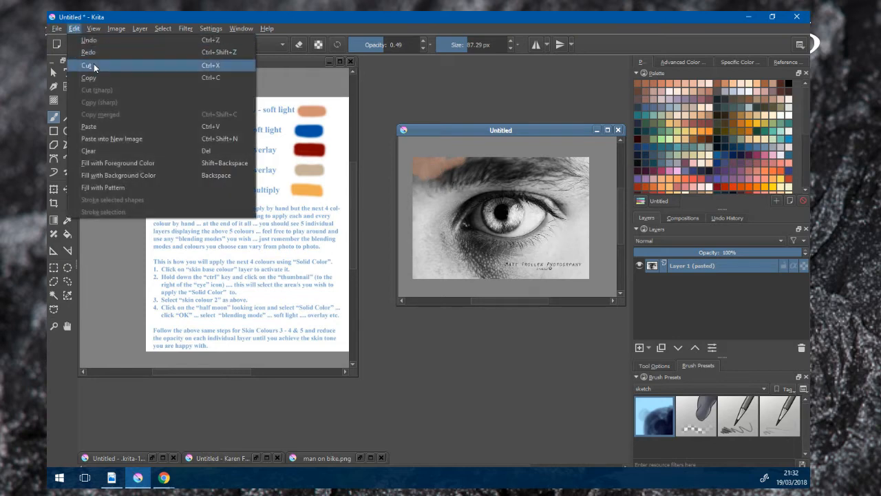
{"action": "left_click", "coordinate": [101, 40]}
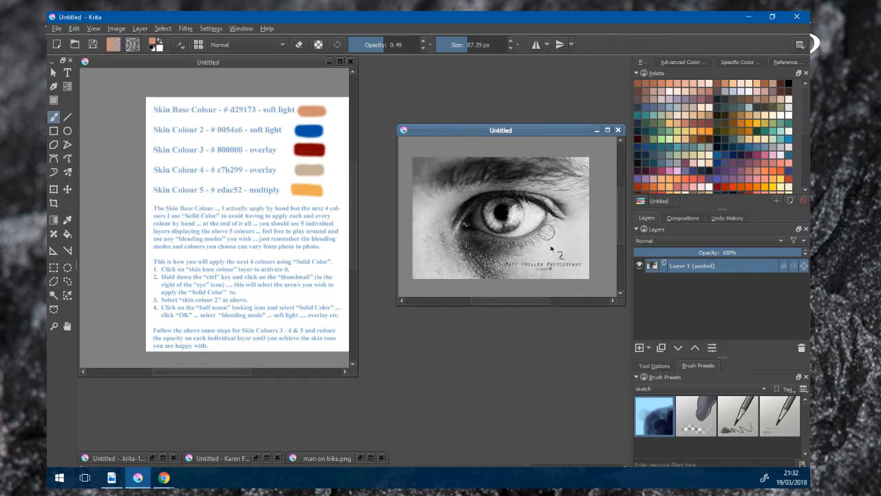
- Add a new paint layer above the photo and paint the skin base colour over all the skin and eyebrow, leaving the eyeball unpainted
{"action": "left_click", "coordinate": [641, 348]}
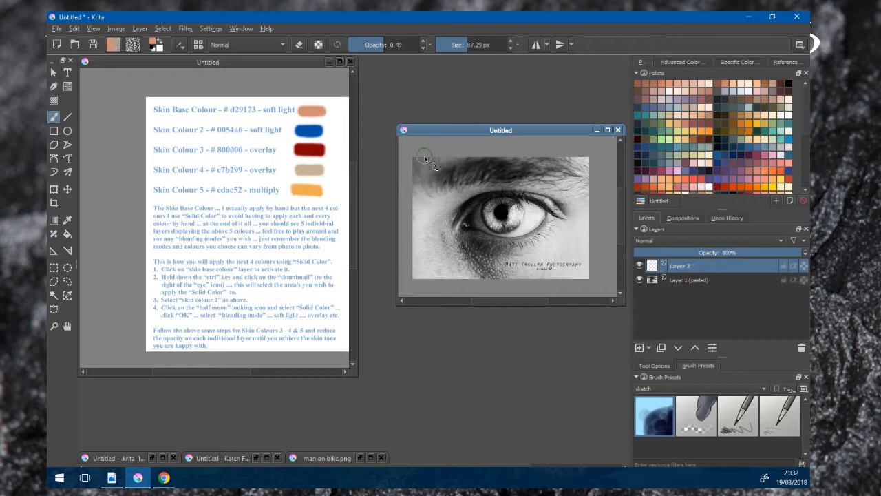
{"action": "mouse_move", "coordinate": [415, 166]}
{"action": "left_mouse_down"}
{"action": "mouse_move", "coordinate": [439, 161]}
{"action": "mouse_move", "coordinate": [431, 159]}
{"action": "mouse_move", "coordinate": [469, 150]}
{"action": "mouse_move", "coordinate": [430, 165]}
{"action": "mouse_move", "coordinate": [443, 165]}
{"action": "mouse_move", "coordinate": [467, 161]}
{"action": "mouse_move", "coordinate": [419, 159]}
{"action": "mouse_move", "coordinate": [432, 198]}
{"action": "mouse_move", "coordinate": [458, 177]}
{"action": "mouse_move", "coordinate": [442, 197]}
{"action": "mouse_move", "coordinate": [431, 182]}
{"action": "mouse_move", "coordinate": [415, 186]}
{"action": "mouse_move", "coordinate": [437, 185]}
{"action": "mouse_move", "coordinate": [412, 216]}
{"action": "mouse_move", "coordinate": [502, 172]}
{"action": "mouse_move", "coordinate": [477, 172]}
{"action": "mouse_move", "coordinate": [457, 194]}
{"action": "mouse_move", "coordinate": [472, 176]}
{"action": "mouse_move", "coordinate": [442, 178]}
{"action": "mouse_move", "coordinate": [414, 201]}
{"action": "mouse_move", "coordinate": [422, 235]}
{"action": "mouse_move", "coordinate": [430, 219]}
{"action": "mouse_move", "coordinate": [446, 266]}
{"action": "mouse_move", "coordinate": [457, 231]}
{"action": "mouse_move", "coordinate": [451, 205]}
{"action": "mouse_move", "coordinate": [435, 227]}
{"action": "mouse_move", "coordinate": [500, 181]}
{"action": "mouse_move", "coordinate": [579, 192]}
{"action": "mouse_move", "coordinate": [500, 189]}
{"action": "mouse_move", "coordinate": [577, 212]}
{"action": "mouse_move", "coordinate": [543, 172]}
{"action": "mouse_move", "coordinate": [516, 157]}
{"action": "mouse_move", "coordinate": [446, 161]}
{"action": "mouse_move", "coordinate": [599, 163]}
{"action": "mouse_move", "coordinate": [594, 175]}
{"action": "mouse_move", "coordinate": [451, 177]}
{"action": "mouse_move", "coordinate": [497, 170]}
{"action": "mouse_move", "coordinate": [614, 213]}
{"action": "mouse_move", "coordinate": [562, 218]}
{"action": "mouse_move", "coordinate": [552, 191]}
{"action": "mouse_move", "coordinate": [564, 232]}
{"action": "mouse_move", "coordinate": [556, 195]}
{"action": "mouse_move", "coordinate": [585, 194]}
{"action": "mouse_move", "coordinate": [568, 226]}
{"action": "mouse_move", "coordinate": [579, 194]}
{"action": "mouse_move", "coordinate": [524, 252]}
{"action": "mouse_move", "coordinate": [413, 235]}
{"action": "mouse_move", "coordinate": [478, 254]}
{"action": "mouse_move", "coordinate": [427, 266]}
{"action": "mouse_move", "coordinate": [444, 257]}
{"action": "mouse_move", "coordinate": [430, 250]}
{"action": "mouse_move", "coordinate": [429, 267]}
{"action": "mouse_move", "coordinate": [540, 279]}
{"action": "mouse_move", "coordinate": [454, 274]}
{"action": "mouse_move", "coordinate": [445, 242]}
{"action": "mouse_move", "coordinate": [434, 283]}
{"action": "mouse_move", "coordinate": [417, 260]}
{"action": "mouse_move", "coordinate": [422, 270]}
{"action": "mouse_move", "coordinate": [523, 260]}
{"action": "mouse_move", "coordinate": [555, 237]}
{"action": "mouse_move", "coordinate": [496, 258]}
{"action": "mouse_move", "coordinate": [486, 248]}
{"action": "mouse_move", "coordinate": [570, 225]}
{"action": "mouse_move", "coordinate": [586, 263]}
{"action": "mouse_move", "coordinate": [577, 241]}
{"action": "left_mouse_up"}
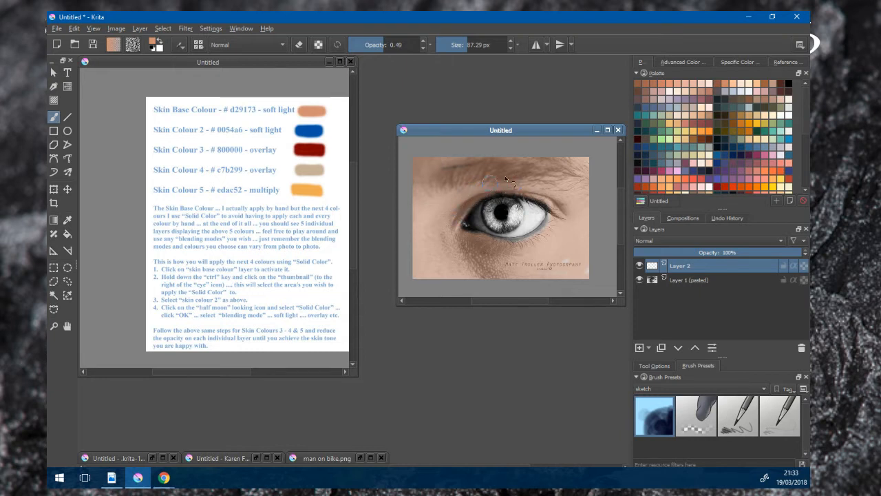
{"action": "mouse_move", "coordinate": [510, 185]}
{"action": "left_mouse_down"}
{"action": "mouse_move", "coordinate": [565, 191]}
{"action": "mouse_move", "coordinate": [586, 205]}
{"action": "mouse_move", "coordinate": [566, 266]}
{"action": "mouse_move", "coordinate": [604, 261]}
{"action": "mouse_move", "coordinate": [583, 279]}
{"action": "mouse_move", "coordinate": [588, 271]}
{"action": "mouse_move", "coordinate": [561, 274]}
{"action": "mouse_move", "coordinate": [568, 267]}
{"action": "mouse_move", "coordinate": [540, 283]}
{"action": "mouse_move", "coordinate": [564, 270]}
{"action": "mouse_move", "coordinate": [567, 285]}
{"action": "mouse_move", "coordinate": [586, 282]}
{"action": "mouse_move", "coordinate": [576, 282]}
{"action": "mouse_move", "coordinate": [573, 263]}
{"action": "mouse_move", "coordinate": [591, 236]}
{"action": "mouse_move", "coordinate": [601, 254]}
{"action": "mouse_move", "coordinate": [603, 234]}
{"action": "mouse_move", "coordinate": [589, 251]}
{"action": "left_mouse_up"}
{"action": "mouse_move", "coordinate": [498, 242]}
{"action": "left_mouse_down"}
{"action": "mouse_move", "coordinate": [466, 245]}
{"action": "mouse_move", "coordinate": [496, 275]}
{"action": "left_mouse_up"}
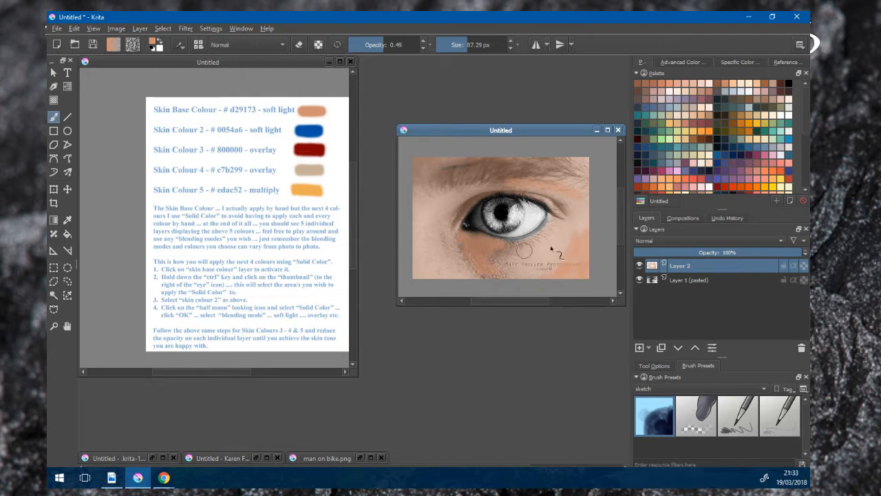
{"action": "scroll", "coordinate": [600, 253], "scroll_direction": "down", "scroll_amount": 1}
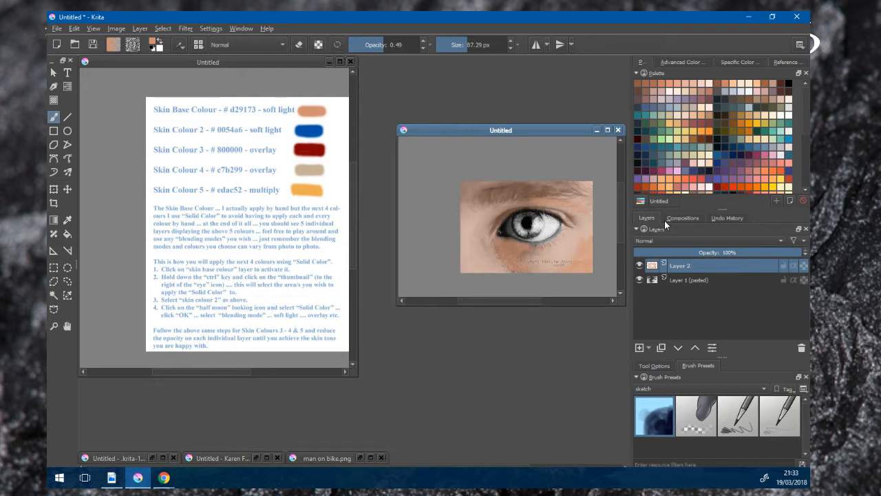
{"action": "scroll", "coordinate": [591, 224], "scroll_direction": "up", "scroll_amount": 1}
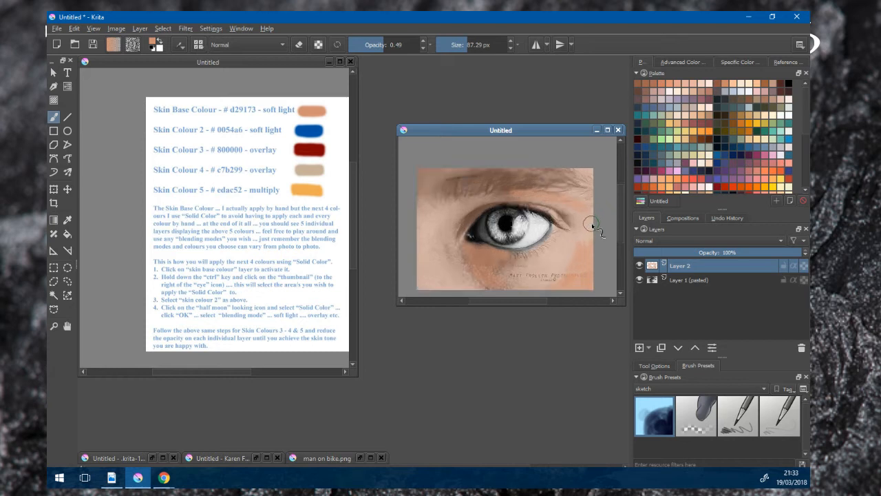
{"action": "scroll", "coordinate": [591, 225], "scroll_direction": "down", "scroll_amount": 1}
{"action": "left_click", "coordinate": [590, 209], "text": "ctrl"}
{"action": "left_click", "coordinate": [590, 208], "text": "ctrl"}
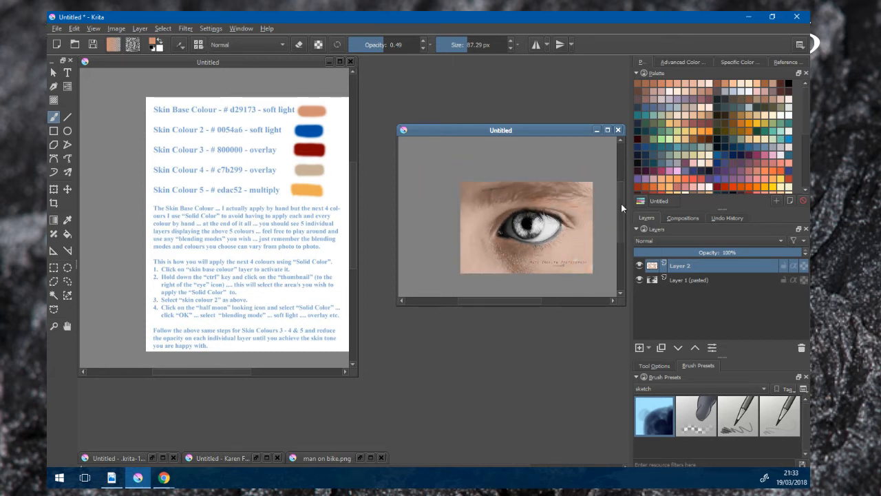
- Switch the brush presets to the ink tag, choose the third preset and set its size to 133.65 px
{"action": "scroll", "coordinate": [591, 242], "scroll_direction": "up", "scroll_amount": 1}
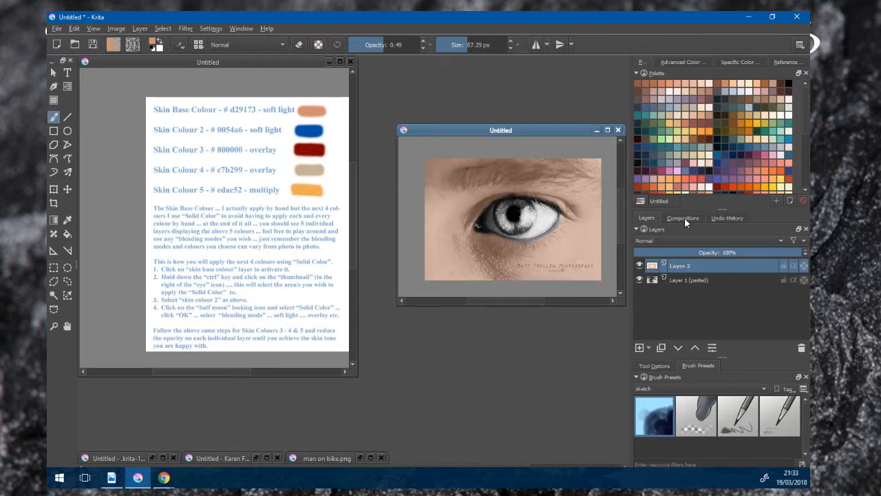
{"action": "scroll", "coordinate": [475, 186], "scroll_direction": "down", "scroll_amount": 1}
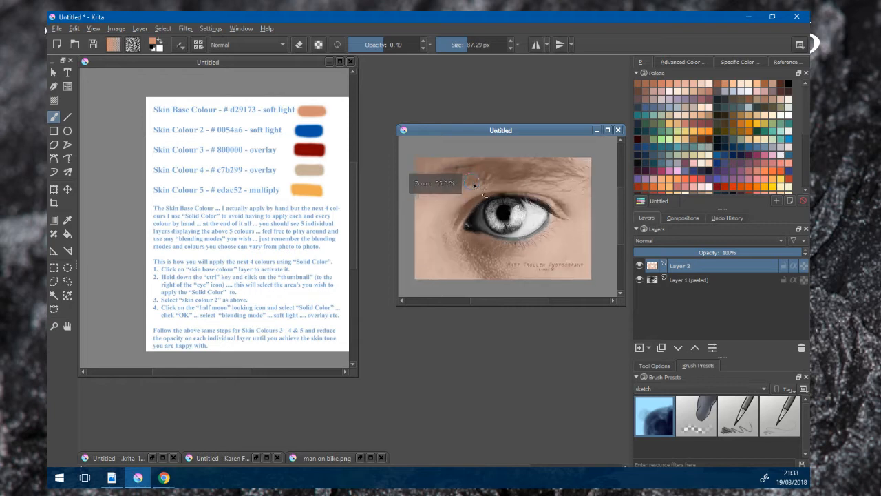
{"action": "left_click_drag", "start_coordinate": [527, 199], "coordinate": [550, 196]}
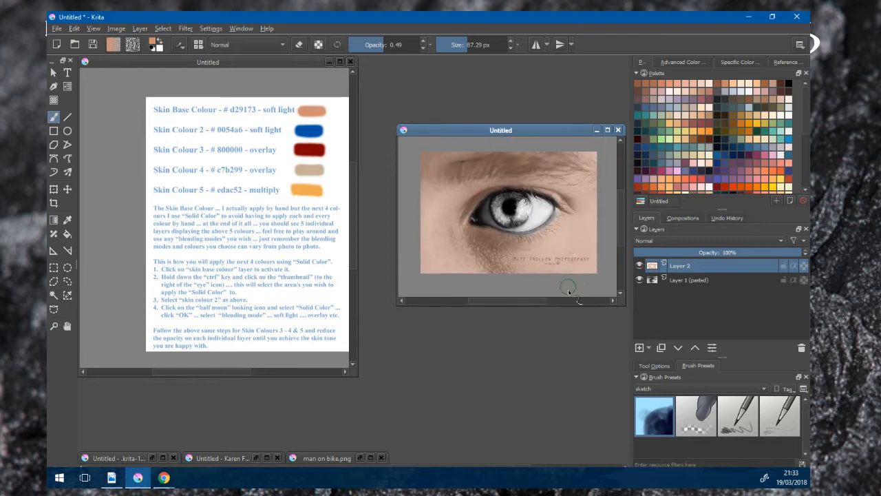
{"action": "left_click", "coordinate": [703, 388]}
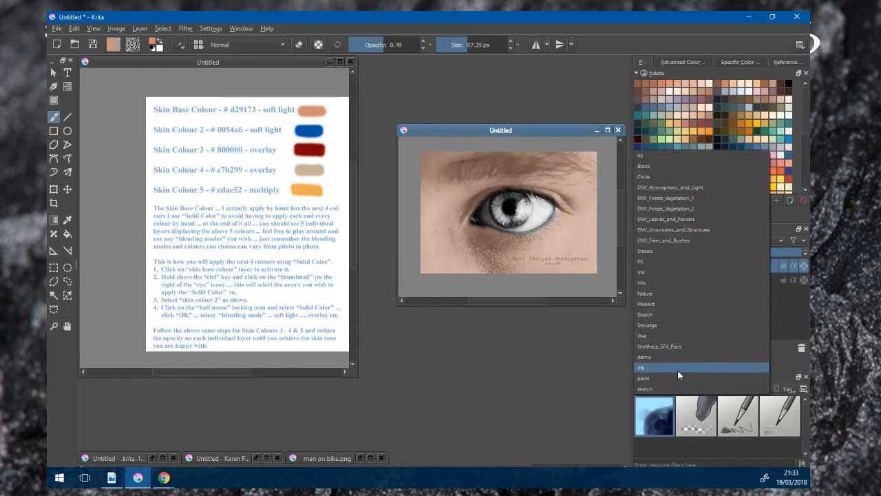
{"action": "left_click", "coordinate": [682, 378]}
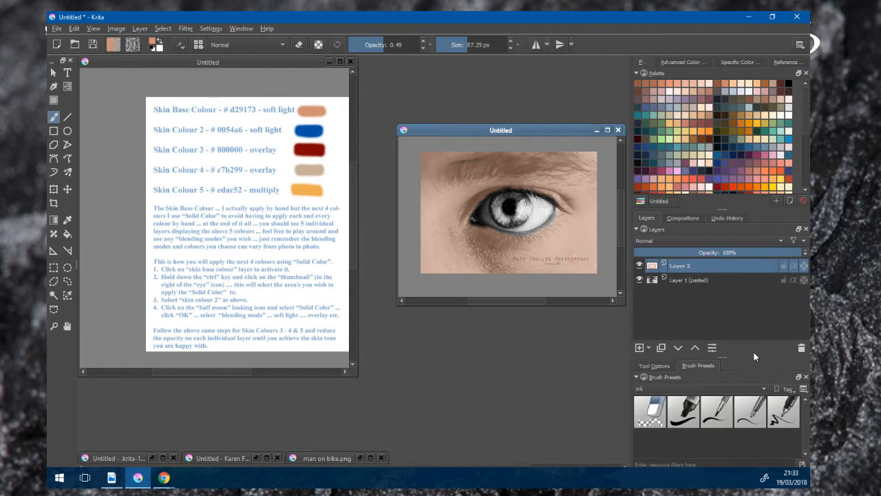
{"action": "left_click", "coordinate": [717, 412]}
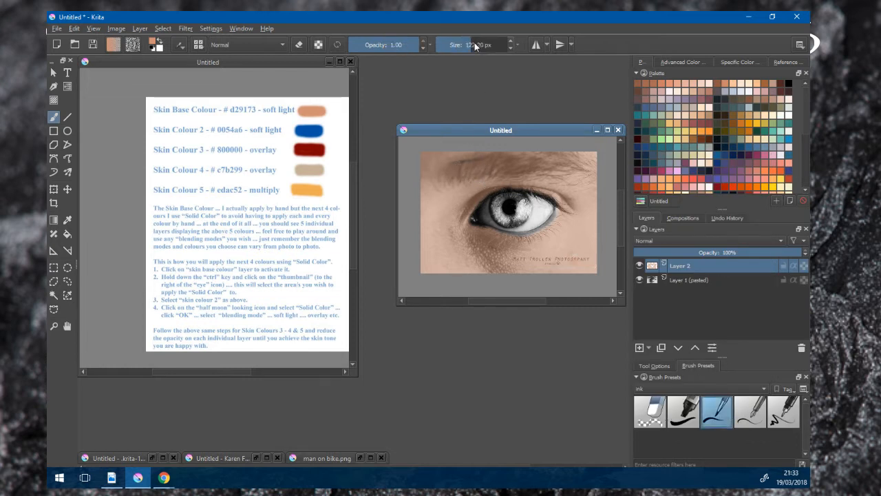
{"action": "left_click_drag", "start_coordinate": [475, 45], "coordinate": [472, 47]}
{"action": "scroll", "coordinate": [531, 260], "scroll_direction": "up", "scroll_amount": 1}
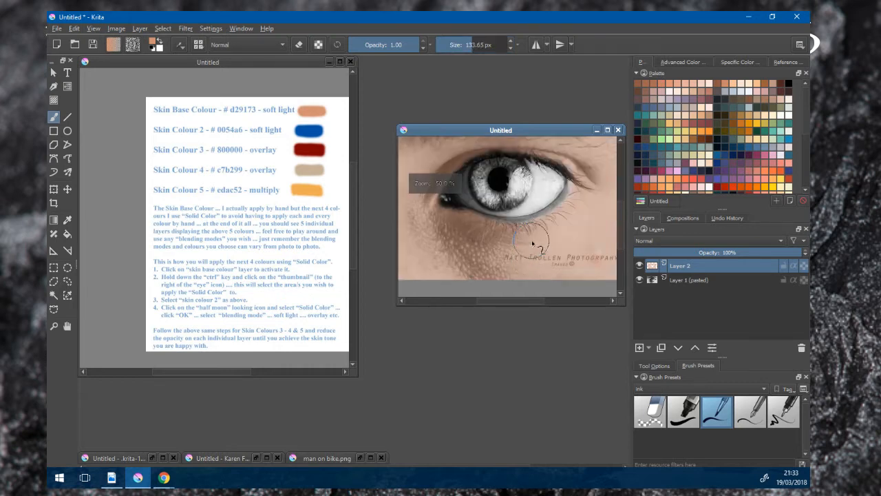
{"action": "scroll", "coordinate": [535, 243], "scroll_direction": "down", "scroll_amount": 1}
{"action": "mouse_move", "coordinate": [530, 237]}
{"action": "left_mouse_down"}
{"action": "mouse_move", "coordinate": [560, 250]}
{"action": "mouse_move", "coordinate": [531, 238]}
{"action": "left_mouse_up"}
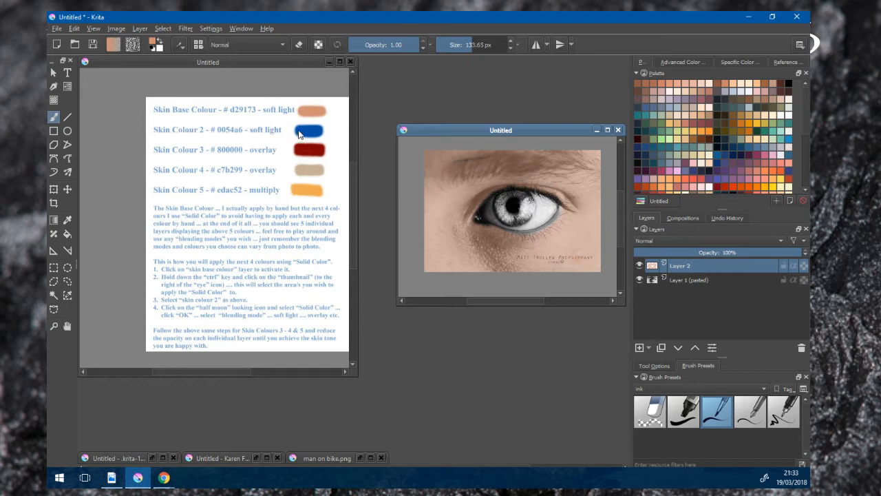
- Set the skin base colour layer's blending mode to Soft Light (SVG) and add a new paint layer above it
{"action": "left_click", "coordinate": [685, 241]}
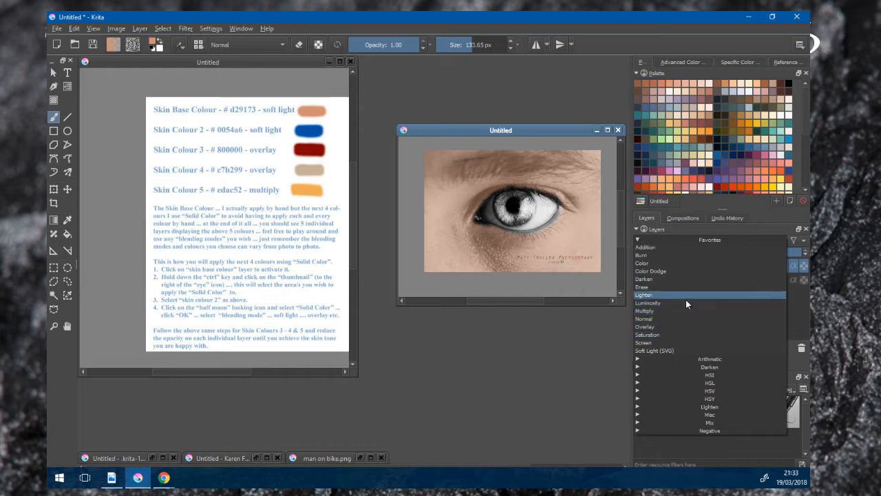
{"action": "left_click", "coordinate": [681, 349]}
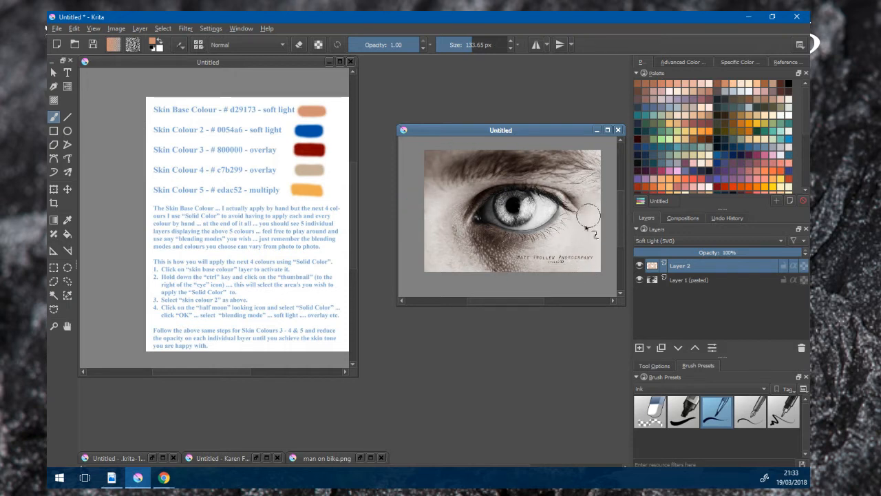
{"action": "left_click", "coordinate": [639, 348]}
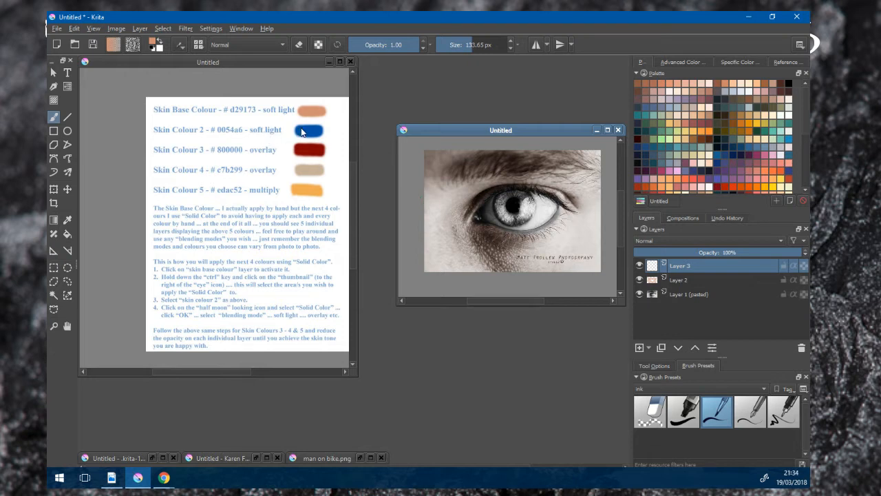
- Sample the blue Skin Colour 2 from the reference sheet and paint it over the whole eye photo on the new layer
{"action": "left_click", "coordinate": [68, 219]}
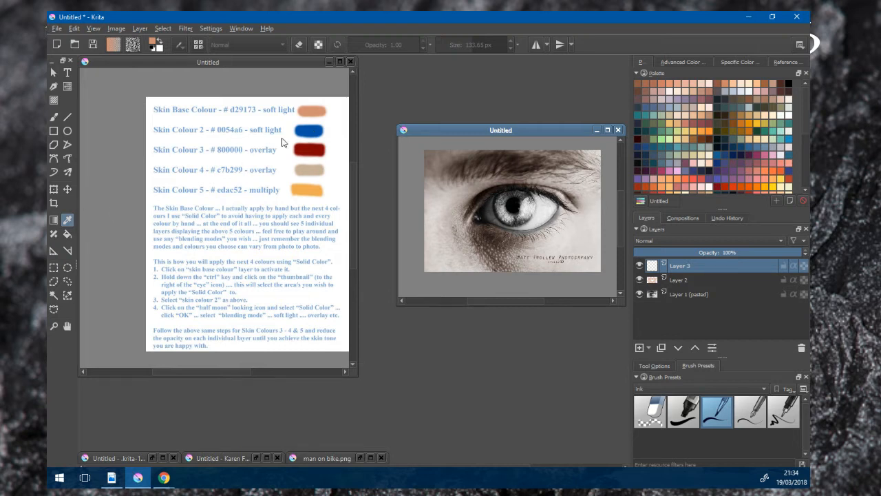
{"action": "left_click", "coordinate": [311, 132]}
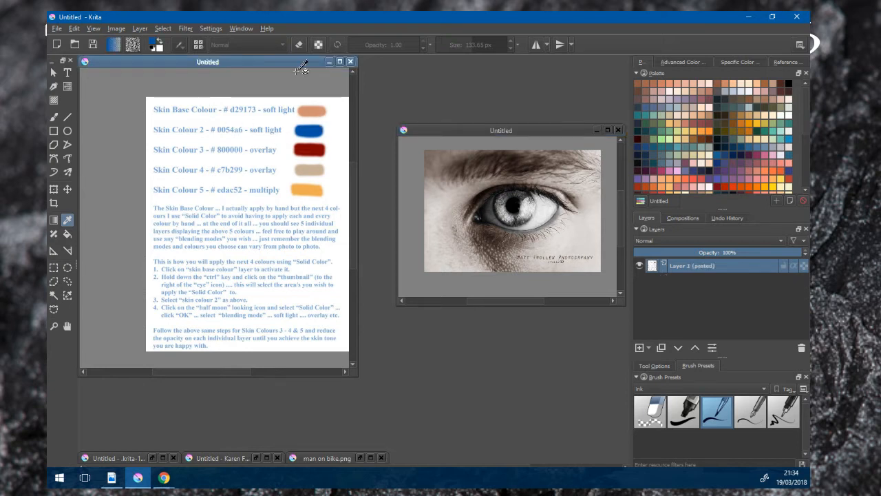
{"action": "left_click", "coordinate": [491, 130]}
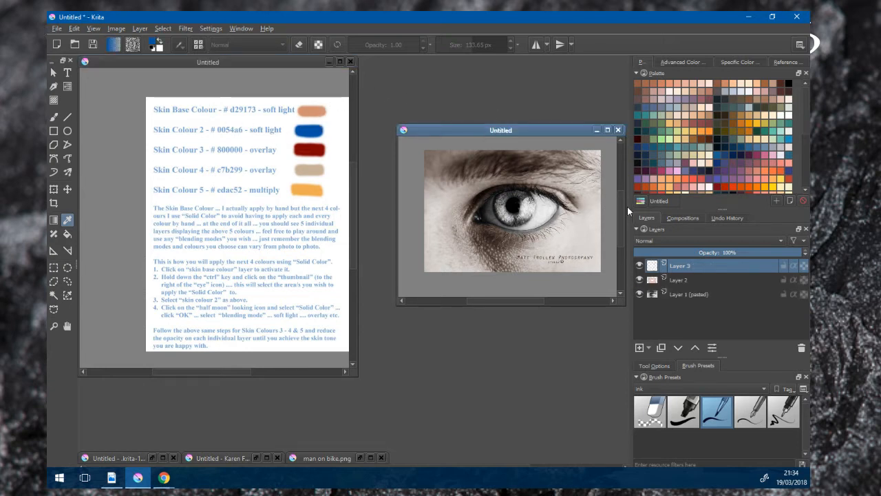
{"action": "left_click_drag", "start_coordinate": [498, 131], "coordinate": [457, 113]}
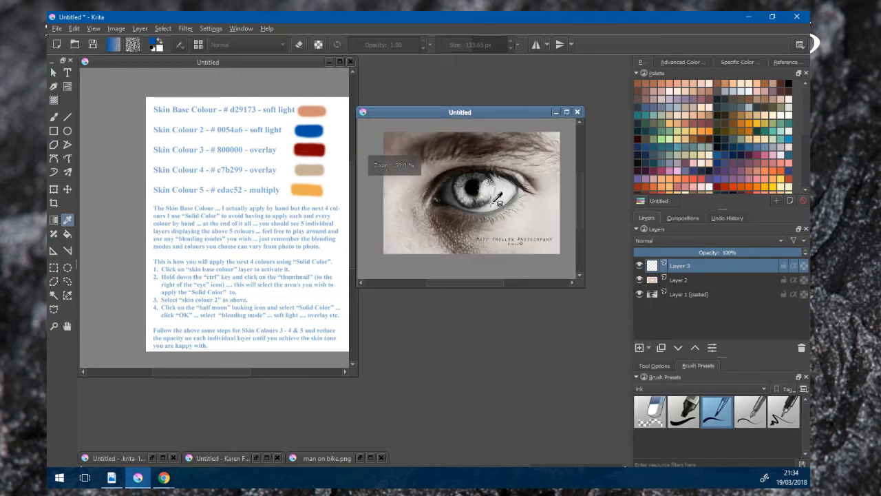
{"action": "left_click", "coordinate": [57, 117]}
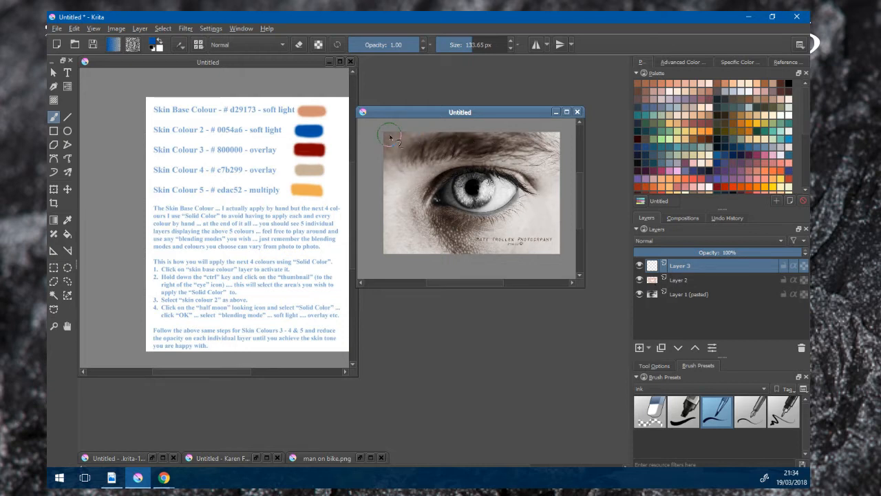
{"action": "mouse_move", "coordinate": [385, 140]}
{"action": "left_mouse_down"}
{"action": "mouse_move", "coordinate": [565, 140]}
{"action": "mouse_move", "coordinate": [392, 147]}
{"action": "mouse_move", "coordinate": [583, 148]}
{"action": "mouse_move", "coordinate": [370, 168]}
{"action": "mouse_move", "coordinate": [588, 167]}
{"action": "mouse_move", "coordinate": [394, 171]}
{"action": "mouse_move", "coordinate": [633, 195]}
{"action": "mouse_move", "coordinate": [383, 188]}
{"action": "mouse_move", "coordinate": [556, 195]}
{"action": "mouse_move", "coordinate": [352, 211]}
{"action": "mouse_move", "coordinate": [581, 209]}
{"action": "mouse_move", "coordinate": [354, 221]}
{"action": "mouse_move", "coordinate": [579, 230]}
{"action": "mouse_move", "coordinate": [393, 239]}
{"action": "mouse_move", "coordinate": [565, 241]}
{"action": "mouse_move", "coordinate": [475, 253]}
{"action": "mouse_move", "coordinate": [361, 245]}
{"action": "mouse_move", "coordinate": [583, 252]}
{"action": "left_mouse_up"}
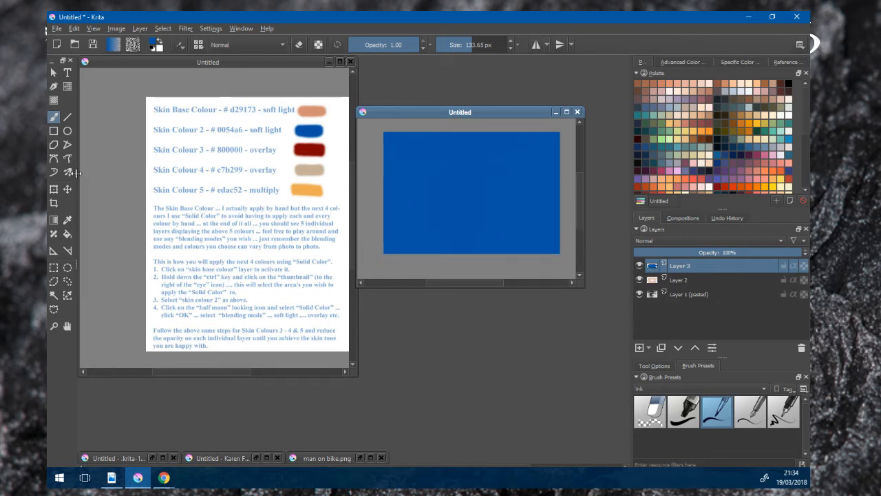
- Sample the dark red Skin Colour 3 from the reference sheet and paint it over the whole image on a new layer
{"action": "left_click", "coordinate": [68, 220]}
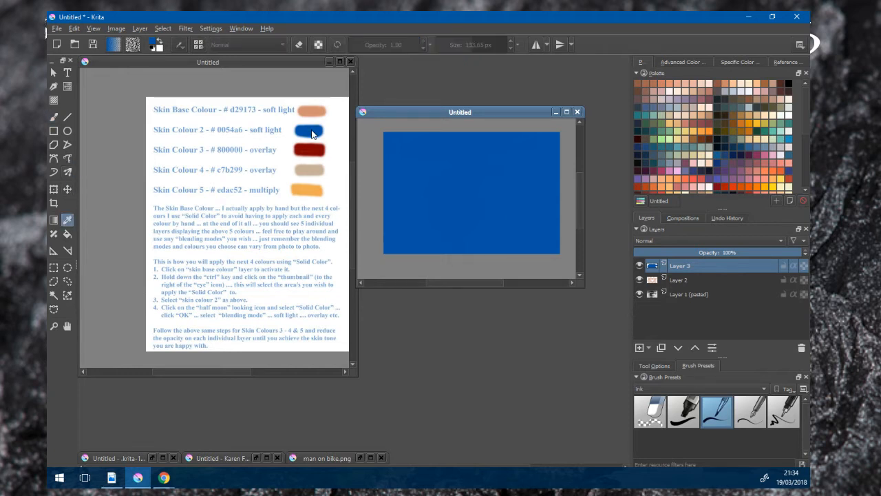
{"action": "left_click", "coordinate": [316, 152]}
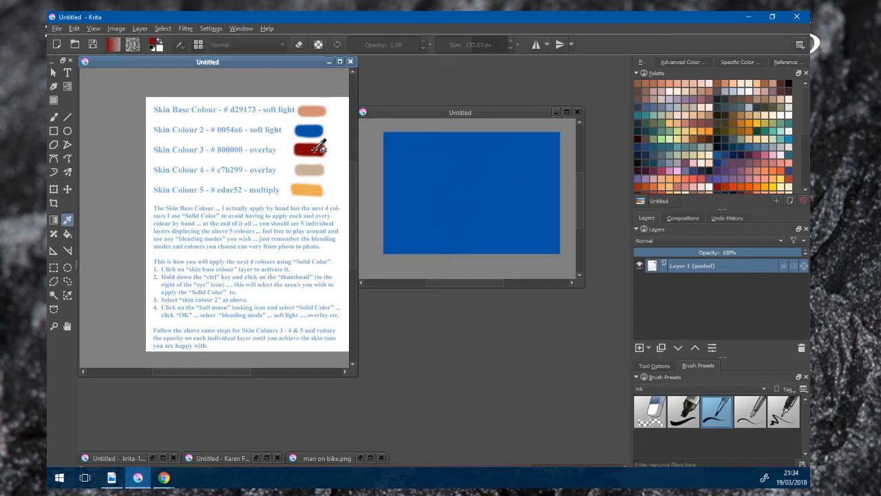
{"action": "left_click", "coordinate": [396, 116]}
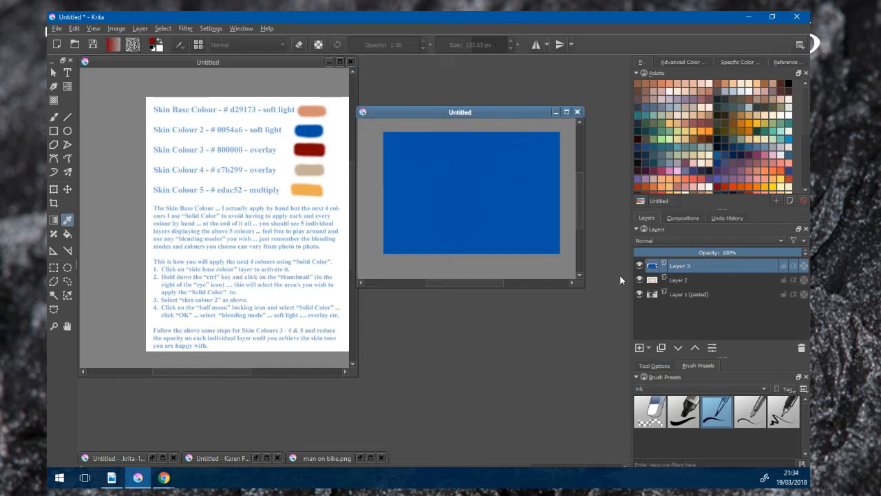
{"action": "left_click", "coordinate": [639, 347]}
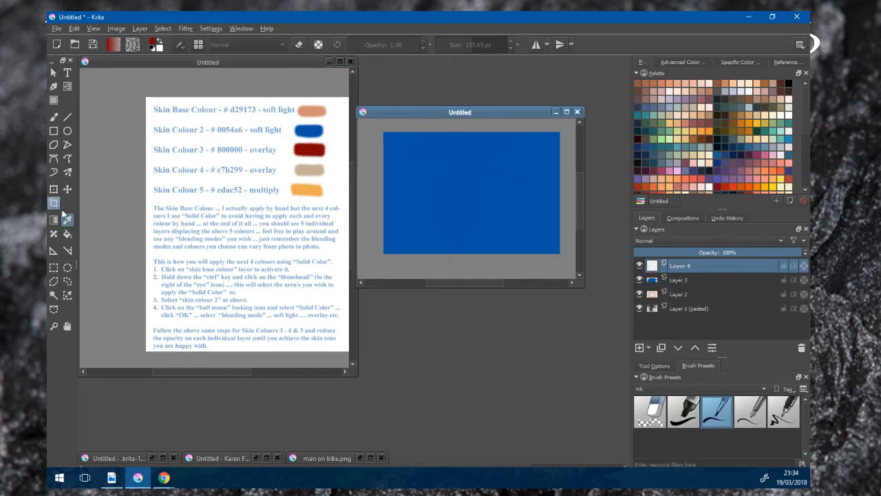
{"action": "left_click", "coordinate": [53, 117]}
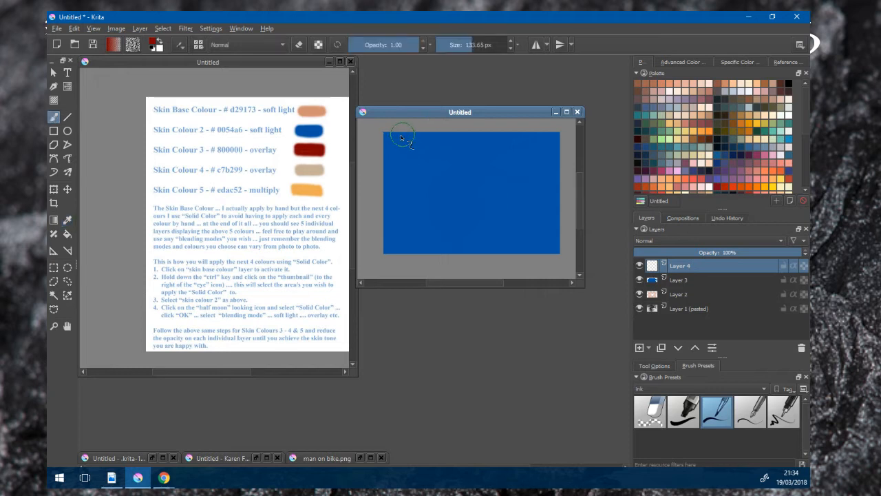
{"action": "mouse_move", "coordinate": [403, 135]}
{"action": "left_mouse_down"}
{"action": "mouse_move", "coordinate": [568, 149]}
{"action": "mouse_move", "coordinate": [385, 153]}
{"action": "mouse_move", "coordinate": [540, 162]}
{"action": "mouse_move", "coordinate": [393, 185]}
{"action": "mouse_move", "coordinate": [562, 177]}
{"action": "mouse_move", "coordinate": [466, 182]}
{"action": "mouse_move", "coordinate": [491, 207]}
{"action": "mouse_move", "coordinate": [420, 214]}
{"action": "mouse_move", "coordinate": [576, 195]}
{"action": "mouse_move", "coordinate": [353, 206]}
{"action": "mouse_move", "coordinate": [554, 236]}
{"action": "mouse_move", "coordinate": [366, 242]}
{"action": "mouse_move", "coordinate": [588, 237]}
{"action": "mouse_move", "coordinate": [557, 221]}
{"action": "mouse_move", "coordinate": [494, 228]}
{"action": "mouse_move", "coordinate": [544, 220]}
{"action": "mouse_move", "coordinate": [488, 244]}
{"action": "mouse_move", "coordinate": [558, 256]}
{"action": "left_mouse_up"}
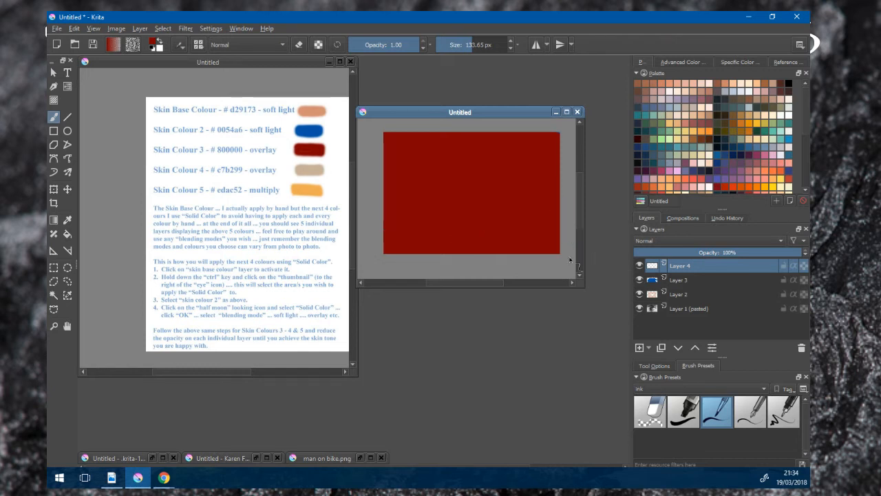
- Try to sample Skin Colour 4 from the reference sheet and add a new paint layer above the dark red layer
{"action": "left_click", "coordinate": [68, 219]}
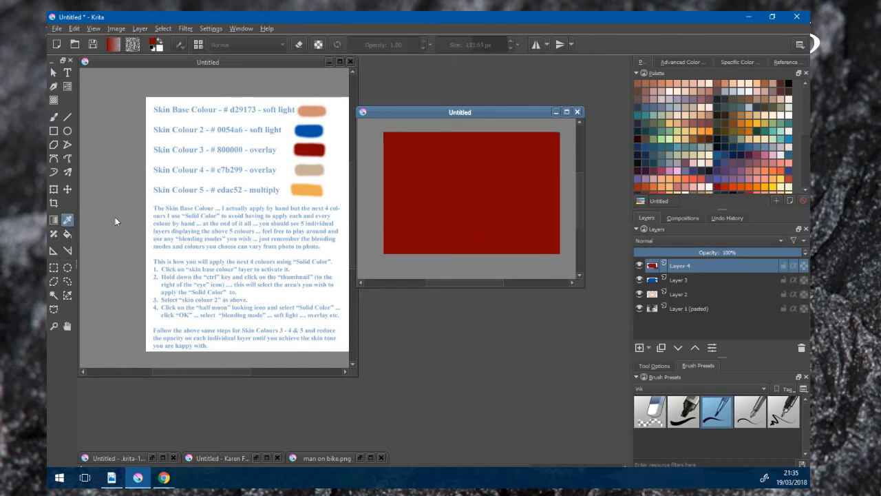
{"action": "left_click", "coordinate": [307, 166]}
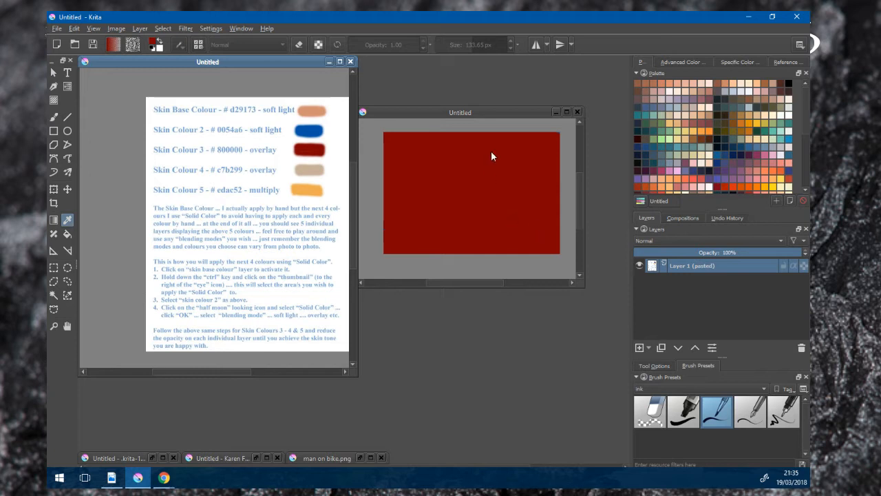
{"action": "left_click", "coordinate": [497, 115]}
{"action": "left_click", "coordinate": [640, 347]}
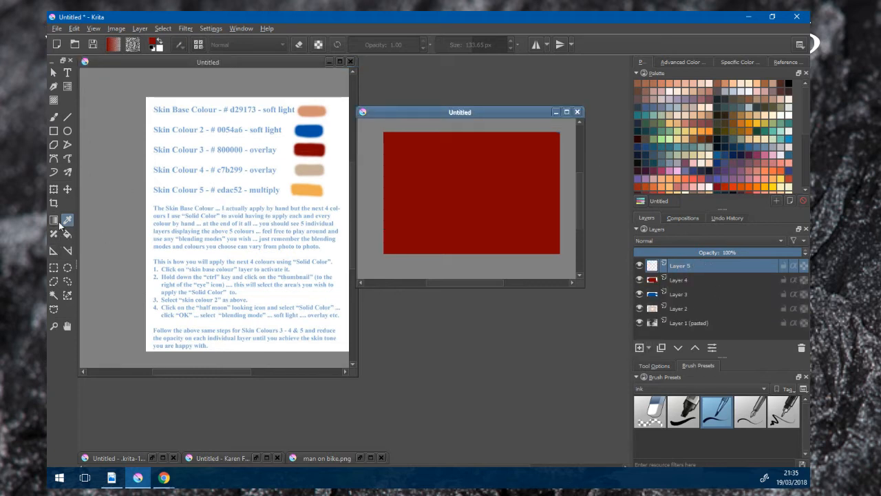
{"action": "left_click", "coordinate": [54, 117]}
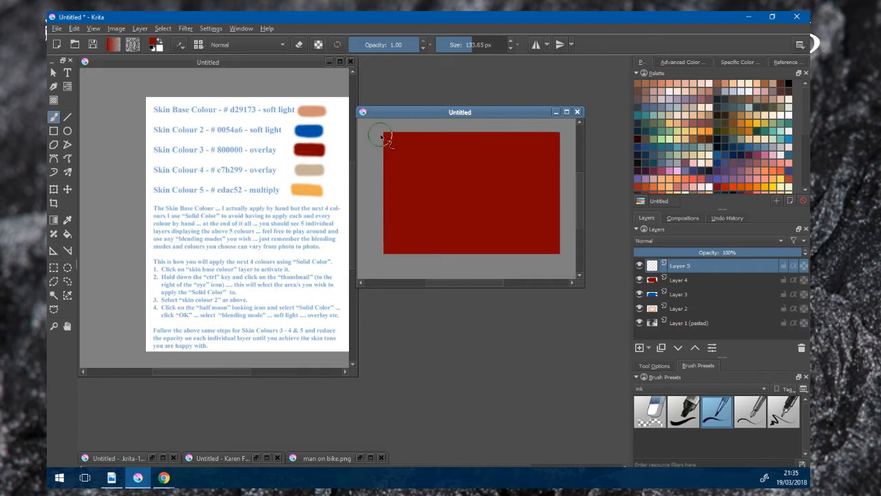
{"action": "left_click_drag", "start_coordinate": [383, 137], "coordinate": [517, 142]}
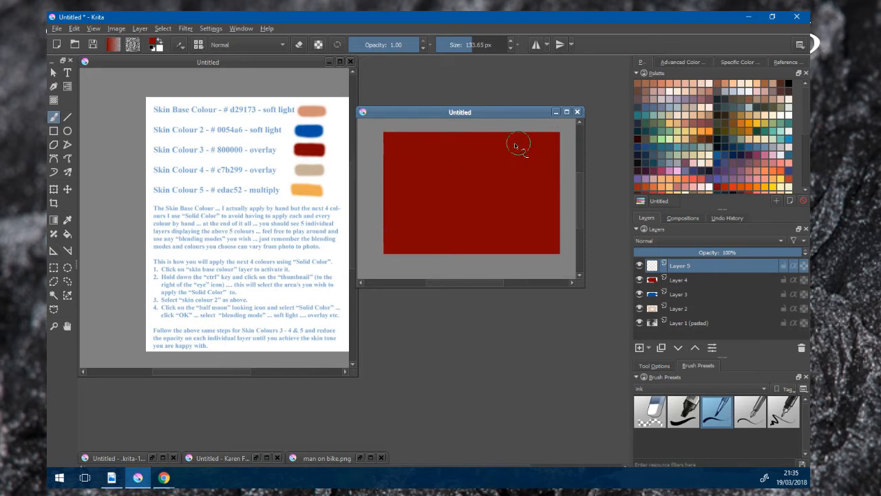
{"action": "left_click", "coordinate": [74, 28]}
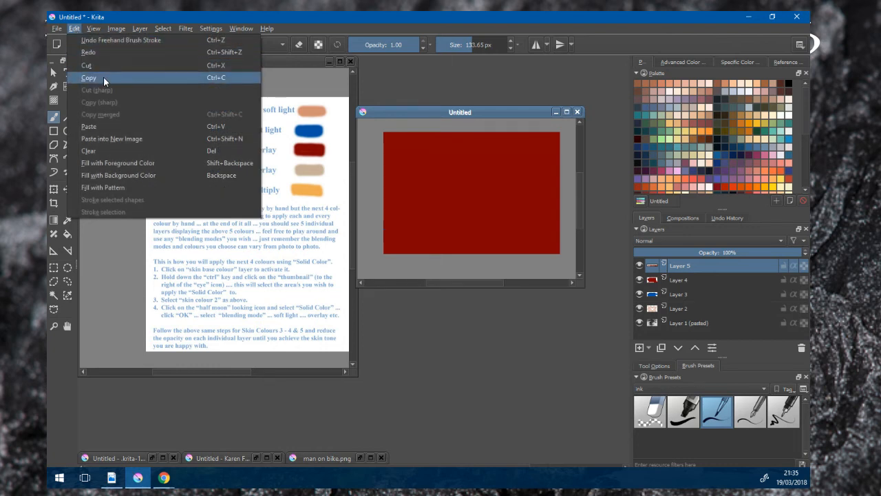
{"action": "left_click", "coordinate": [108, 41]}
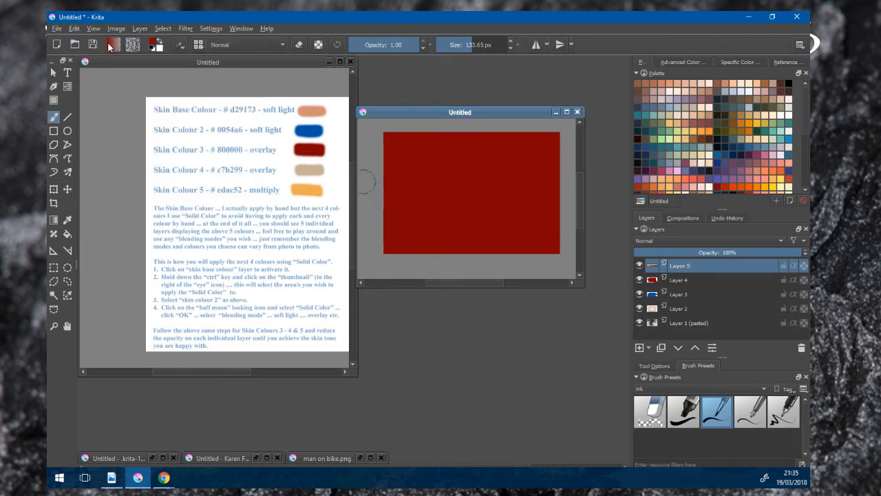
- Sample the beige Skin Colour 4 from the reference sheet and paint it over the whole image on the empty top layer
{"action": "left_click", "coordinate": [68, 220]}
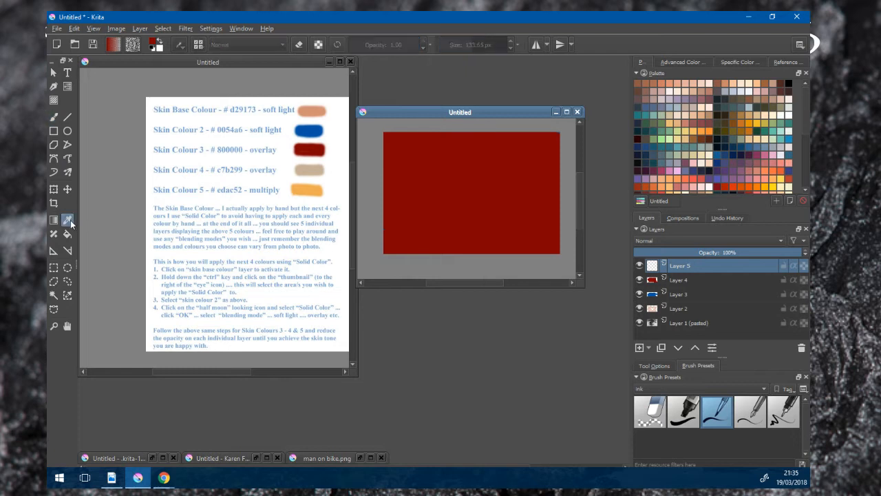
{"action": "left_click", "coordinate": [286, 62]}
{"action": "left_click", "coordinate": [303, 169]}
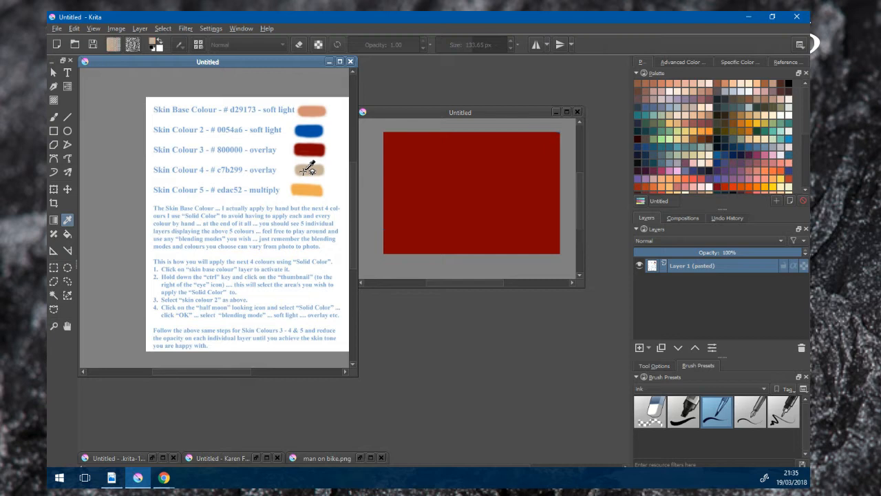
{"action": "left_click", "coordinate": [427, 114]}
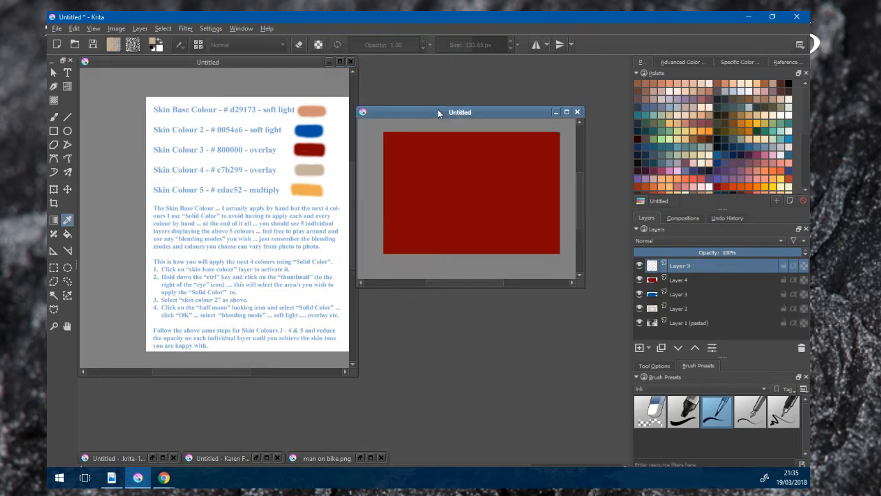
{"action": "left_click", "coordinate": [53, 118]}
{"action": "mouse_move", "coordinate": [386, 138]}
{"action": "left_mouse_down"}
{"action": "mouse_move", "coordinate": [543, 144]}
{"action": "mouse_move", "coordinate": [534, 172]}
{"action": "mouse_move", "coordinate": [507, 199]}
{"action": "mouse_move", "coordinate": [566, 207]}
{"action": "mouse_move", "coordinate": [469, 240]}
{"action": "mouse_move", "coordinate": [558, 231]}
{"action": "mouse_move", "coordinate": [497, 249]}
{"action": "mouse_move", "coordinate": [464, 234]}
{"action": "mouse_move", "coordinate": [549, 240]}
{"action": "mouse_move", "coordinate": [401, 258]}
{"action": "mouse_move", "coordinate": [555, 261]}
{"action": "left_mouse_up"}
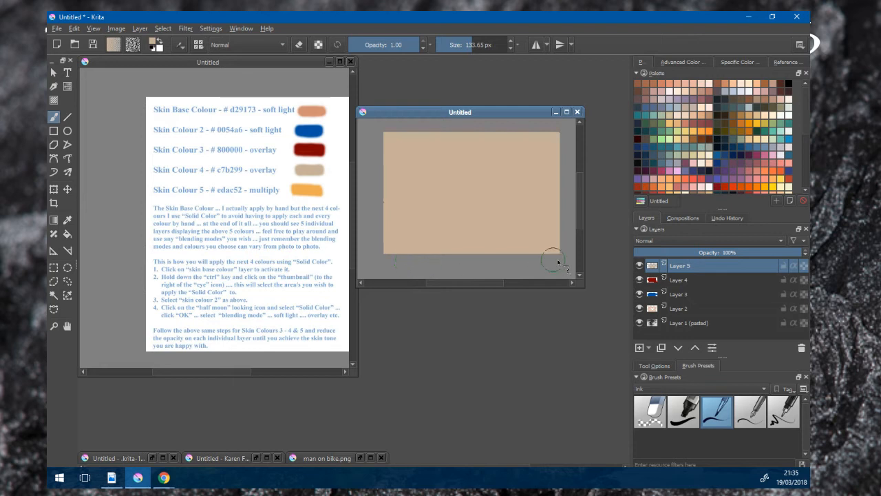
- Add a new paint layer, sample the orange Skin Colour 5 from the reference sheet and paint it over the whole image
{"action": "left_click", "coordinate": [641, 349]}
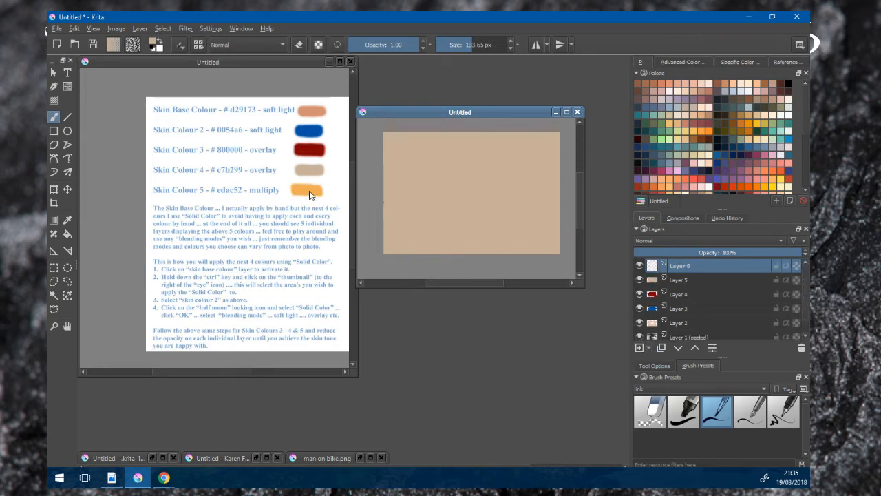
{"action": "left_click", "coordinate": [68, 220]}
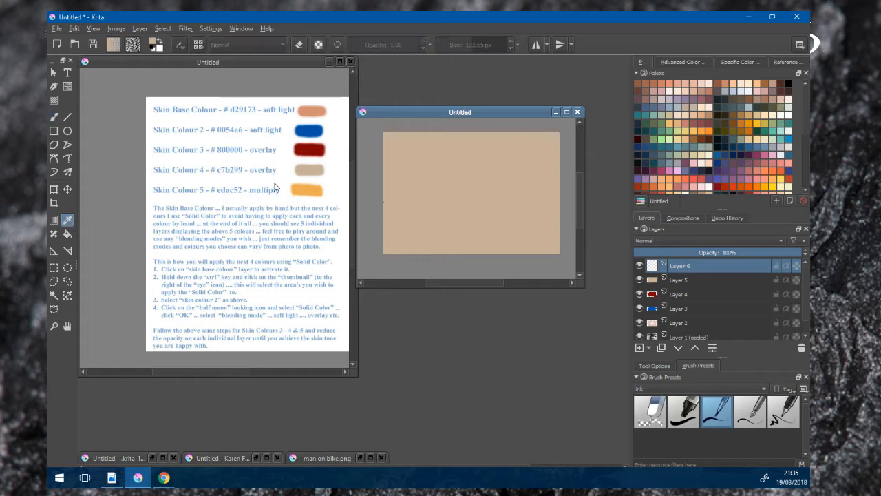
{"action": "left_click", "coordinate": [288, 64]}
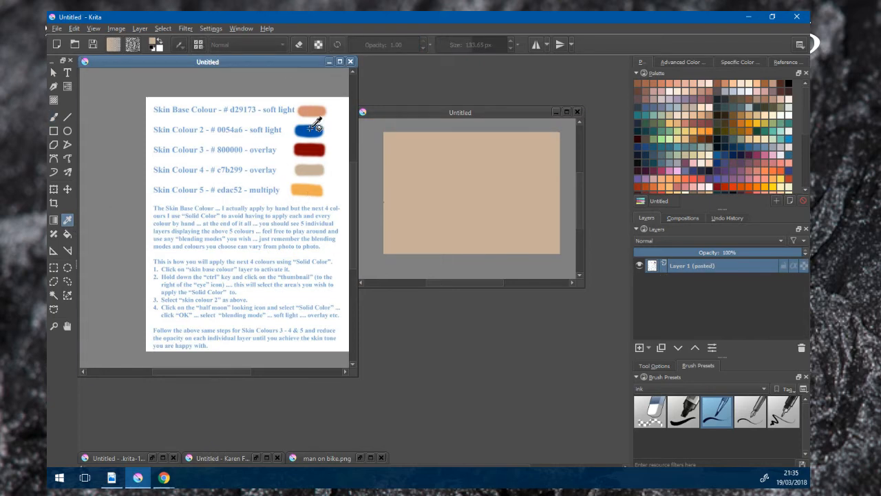
{"action": "left_click", "coordinate": [311, 190]}
{"action": "left_click", "coordinate": [401, 125]}
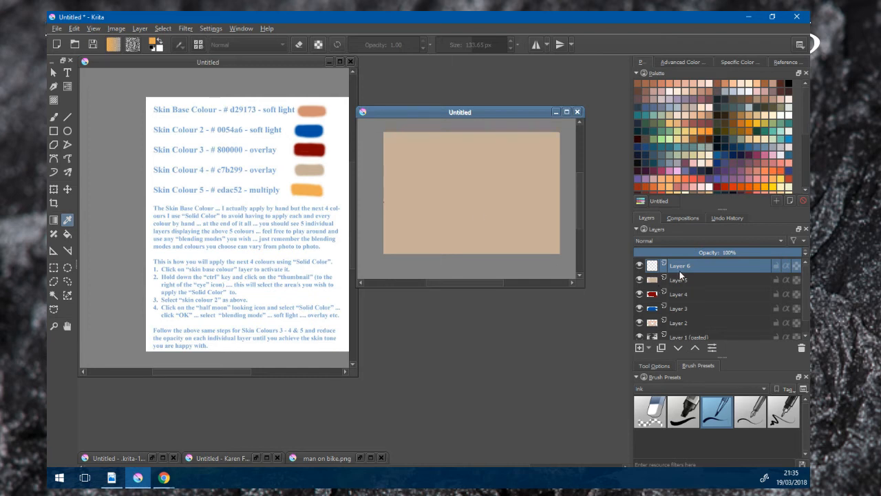
{"action": "left_click", "coordinate": [55, 115]}
{"action": "mouse_move", "coordinate": [370, 137]}
{"action": "left_mouse_down"}
{"action": "mouse_move", "coordinate": [495, 140]}
{"action": "mouse_move", "coordinate": [384, 148]}
{"action": "mouse_move", "coordinate": [311, 177]}
{"action": "left_mouse_up"}
{"action": "mouse_move", "coordinate": [393, 170]}
{"action": "left_mouse_down"}
{"action": "mouse_move", "coordinate": [513, 181]}
{"action": "mouse_move", "coordinate": [365, 198]}
{"action": "mouse_move", "coordinate": [566, 205]}
{"action": "mouse_move", "coordinate": [358, 221]}
{"action": "mouse_move", "coordinate": [571, 220]}
{"action": "mouse_move", "coordinate": [425, 234]}
{"action": "mouse_move", "coordinate": [540, 236]}
{"action": "mouse_move", "coordinate": [601, 250]}
{"action": "left_mouse_up"}
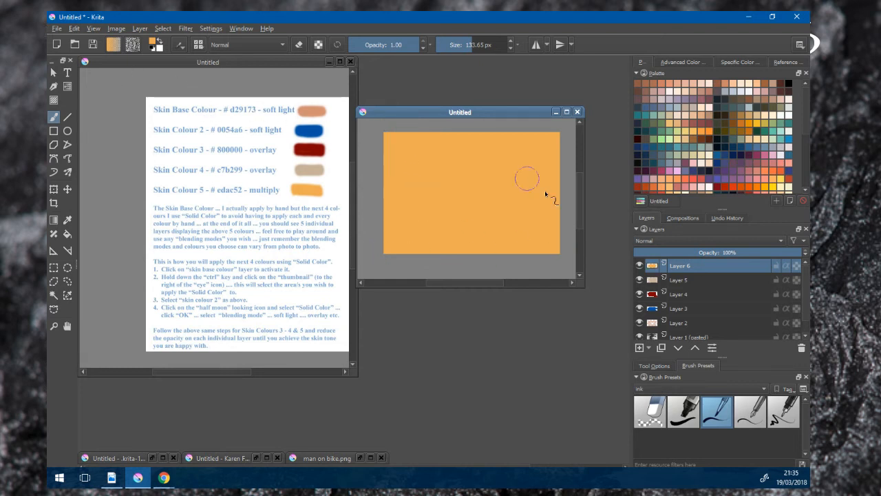
- Set the blending mode of the blue Skin Colour 2 layer to Soft Light (SVG)
{"action": "left_click", "coordinate": [677, 308]}
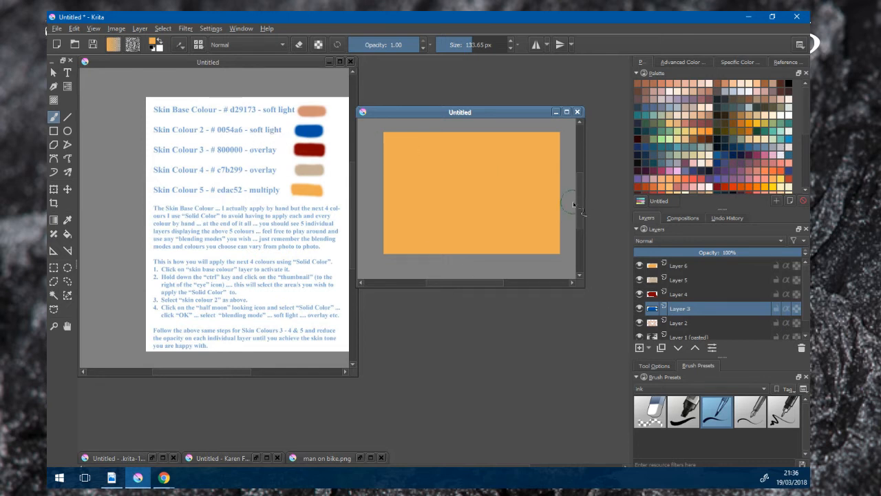
{"action": "left_click", "coordinate": [701, 241]}
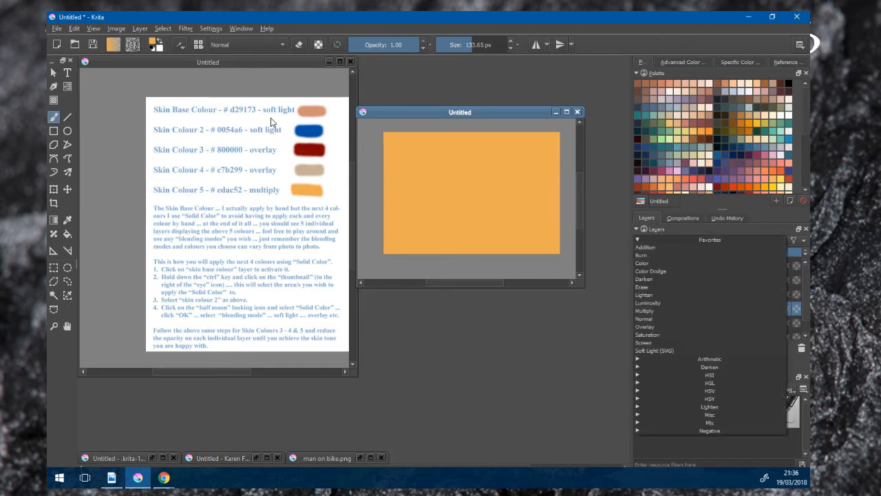
{"action": "left_click", "coordinate": [681, 351]}
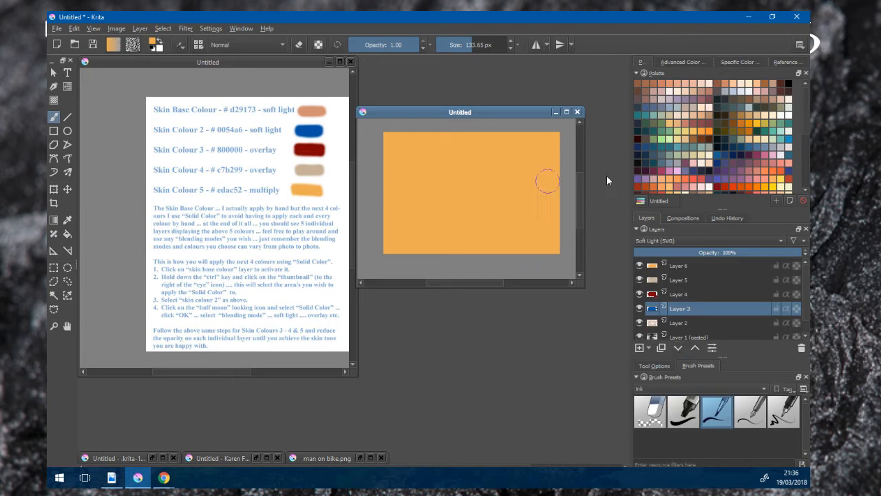
- Set the blending mode of the dark red Skin Colour 3 layer to Overlay
{"action": "left_click", "coordinate": [666, 294]}
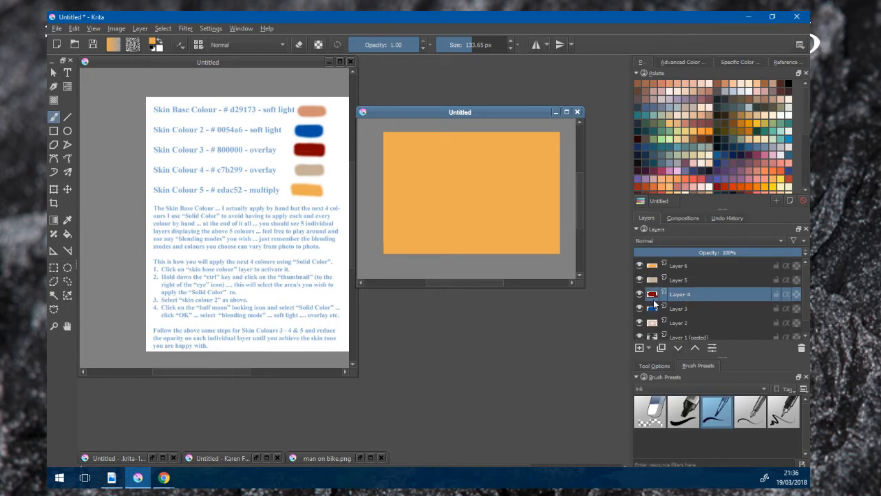
{"action": "left_click", "coordinate": [689, 241]}
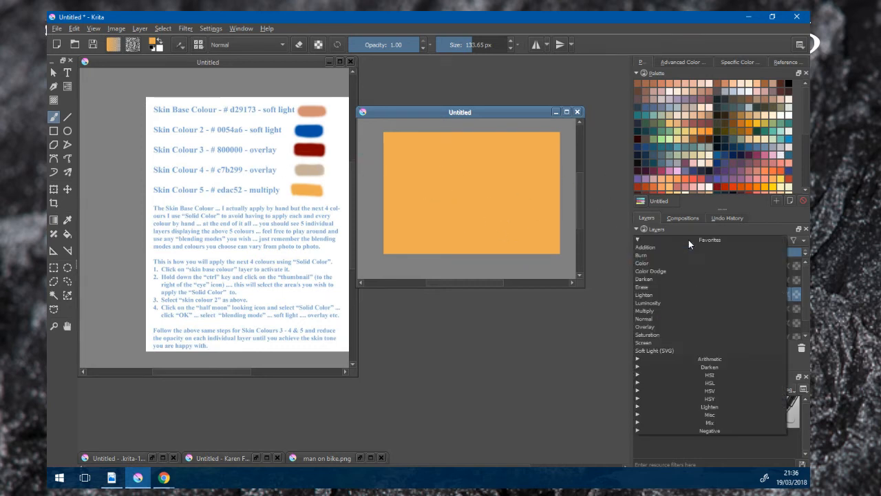
{"action": "left_click", "coordinate": [690, 326]}
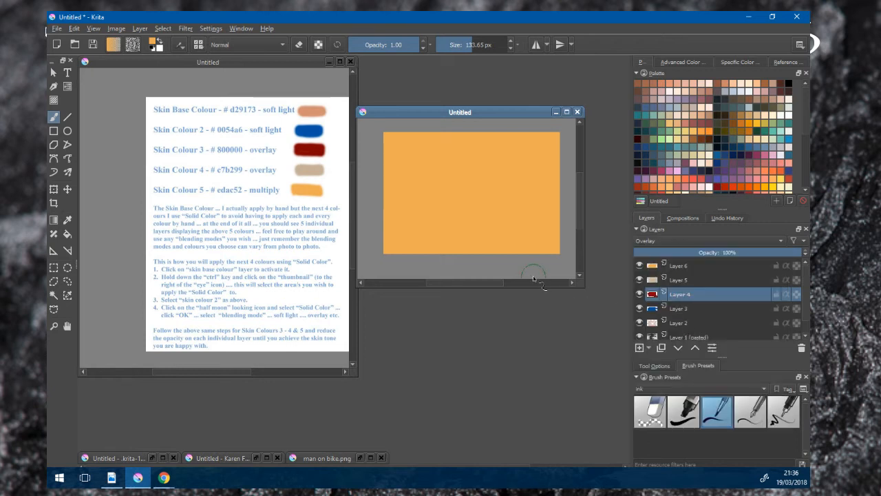
- Set the blending mode of the beige Skin Colour 4 layer to Overlay
{"action": "left_click", "coordinate": [670, 282]}
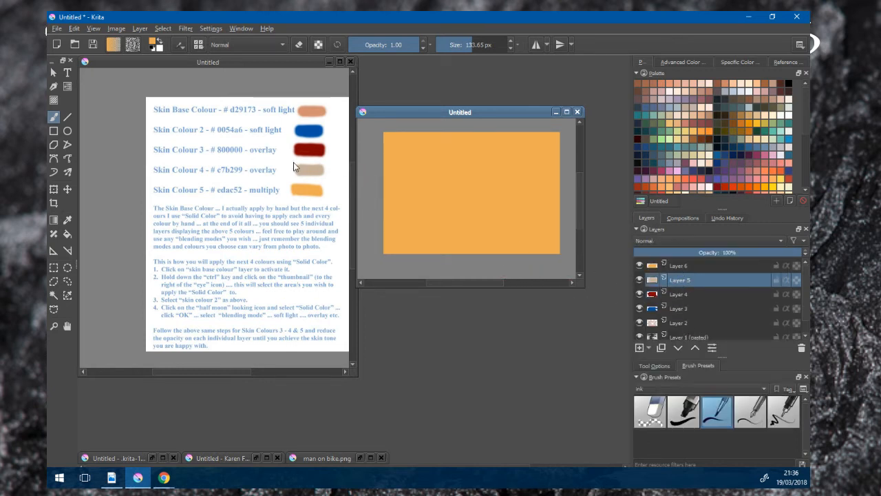
{"action": "left_click", "coordinate": [666, 240]}
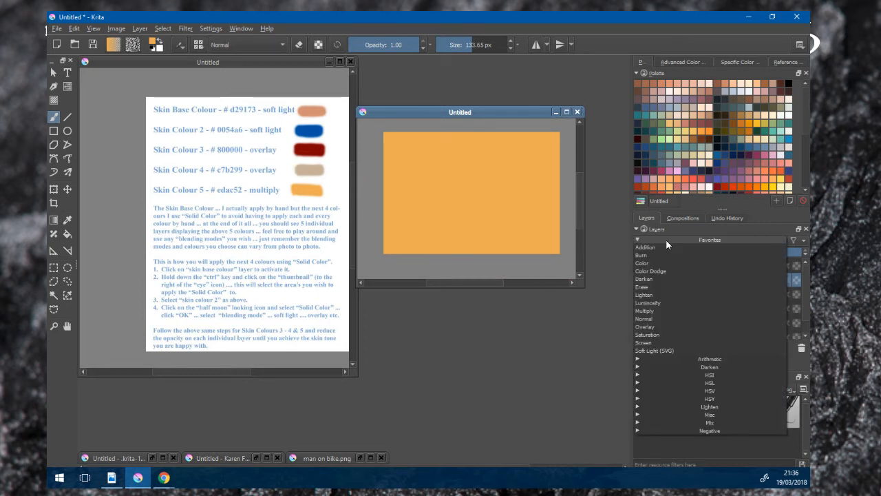
{"action": "left_click", "coordinate": [668, 327]}
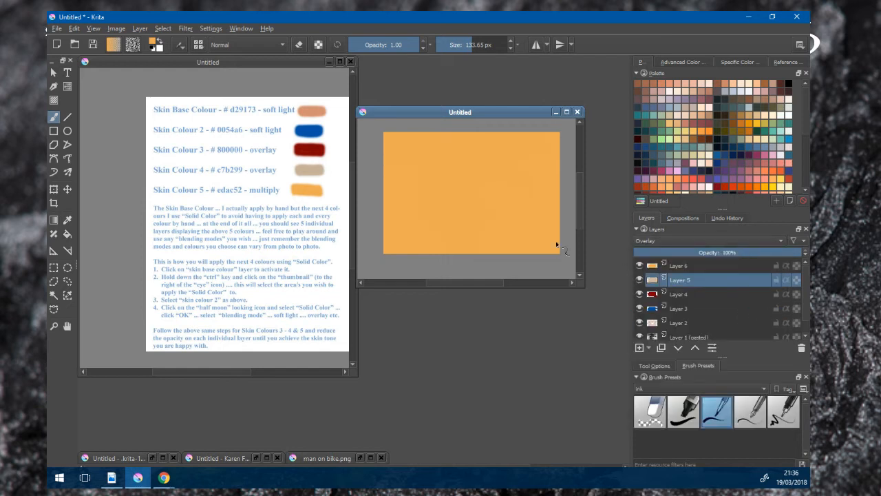
{"action": "left_click", "coordinate": [701, 241]}
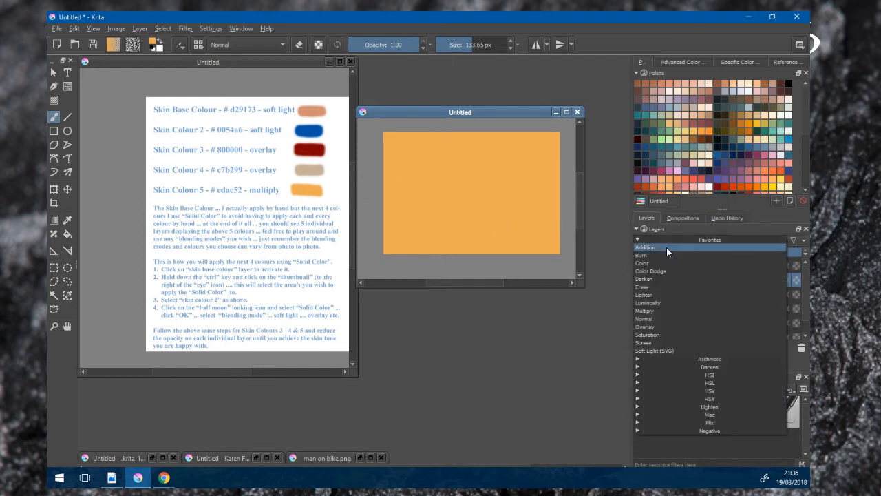
{"action": "left_click", "coordinate": [667, 327]}
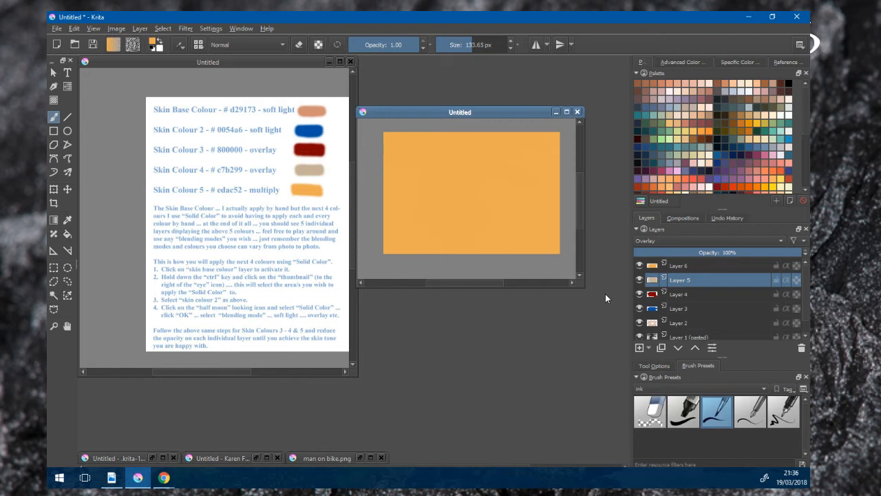
- Set the blending mode of the orange Skin Colour 5 layer to Multiply
{"action": "left_click", "coordinate": [687, 268]}
{"action": "left_click", "coordinate": [671, 241]}
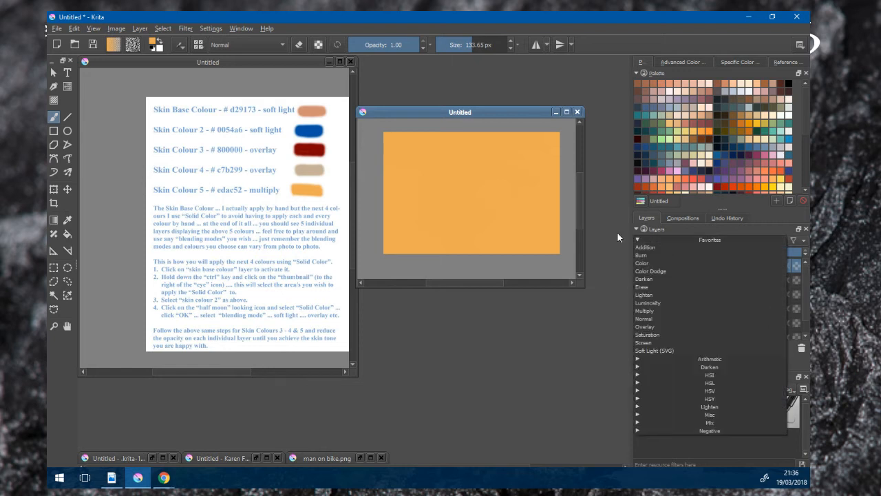
{"action": "left_click", "coordinate": [673, 312]}
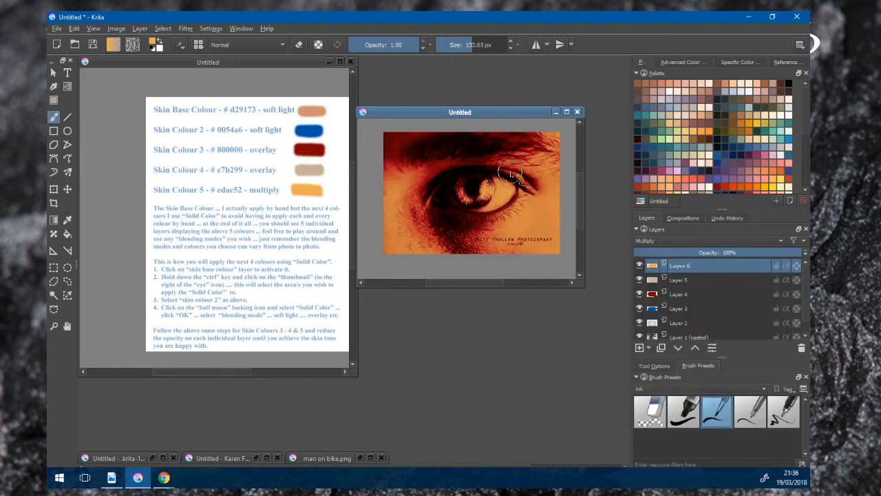
- Lower the opacity of the upper colour layers, setting the dark red Skin Colour 3 layer to 51%
{"action": "scroll", "coordinate": [527, 215], "scroll_direction": "up", "scroll_amount": 1}
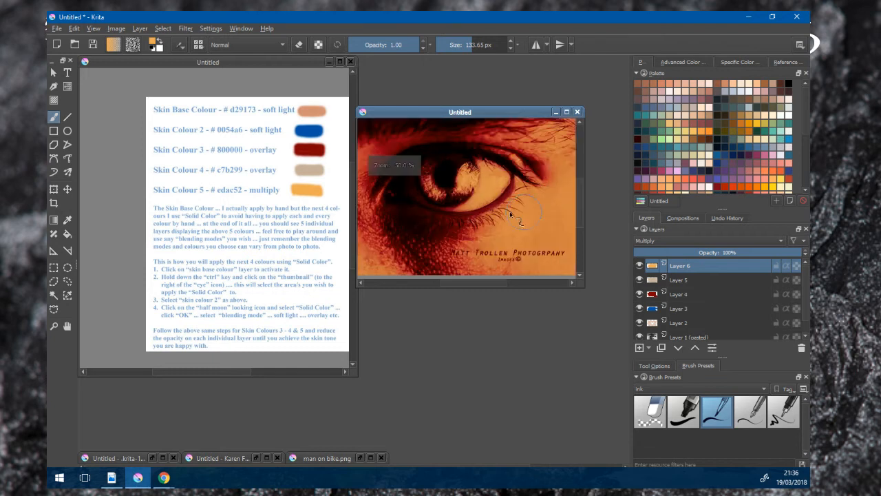
{"action": "left_click_drag", "start_coordinate": [475, 204], "coordinate": [512, 213]}
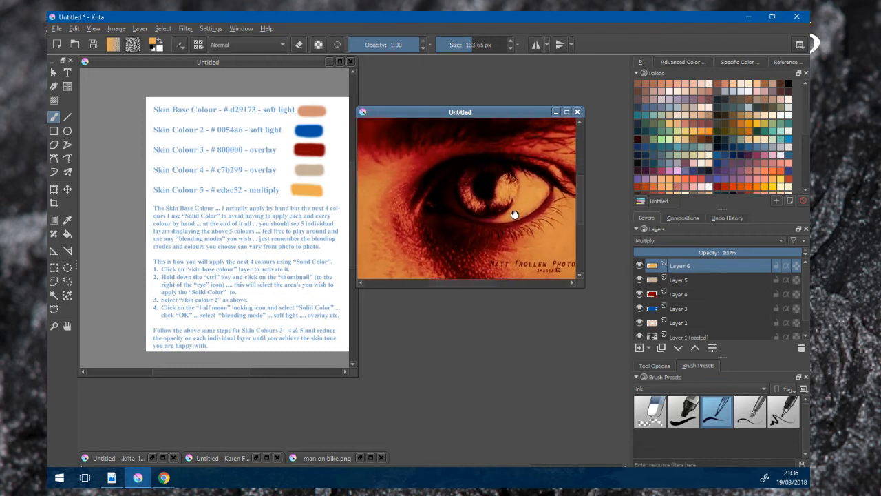
{"action": "scroll", "coordinate": [513, 213], "scroll_direction": "down", "scroll_amount": 1}
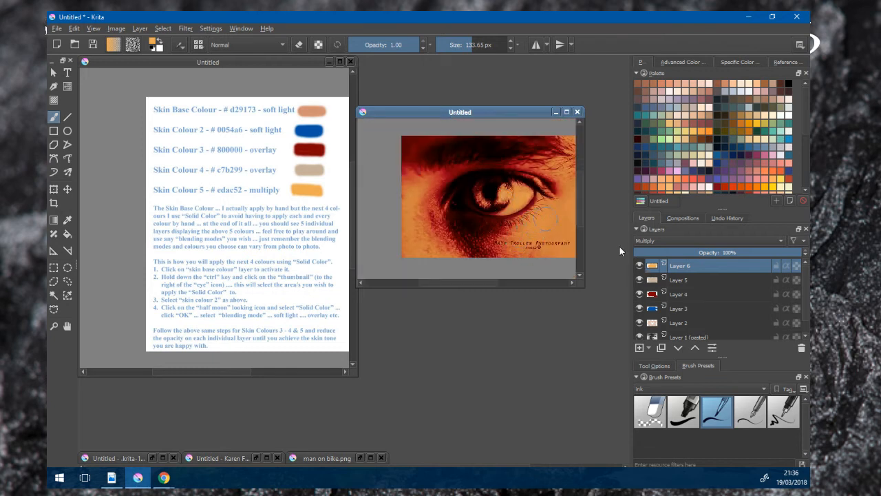
{"action": "mouse_move", "coordinate": [729, 252]}
{"action": "left_mouse_down"}
{"action": "mouse_move", "coordinate": [722, 253]}
{"action": "mouse_move", "coordinate": [766, 255]}
{"action": "mouse_move", "coordinate": [697, 253]}
{"action": "mouse_move", "coordinate": [720, 252]}
{"action": "left_mouse_up"}
{"action": "left_click", "coordinate": [741, 280]}
{"action": "left_click", "coordinate": [730, 296]}
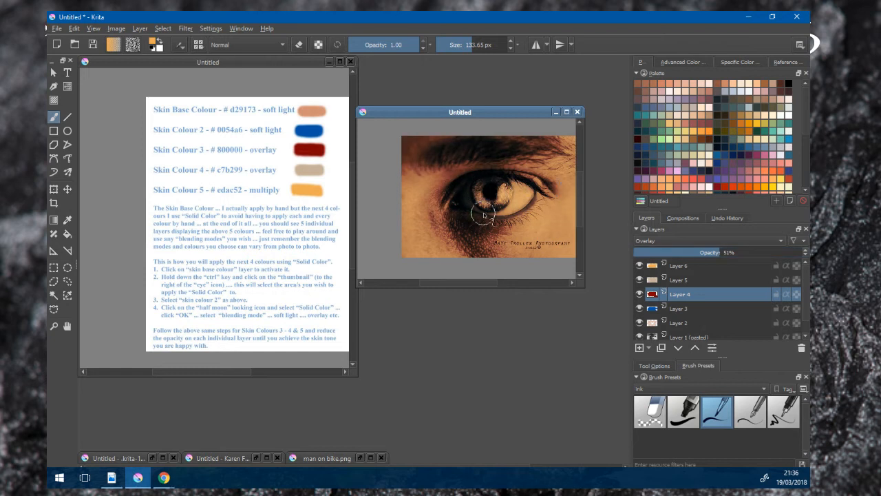
- Turn on Inherit Alpha for the four colour layers above the skin base layer
{"action": "scroll", "coordinate": [758, 299], "scroll_direction": "down", "scroll_amount": 1}
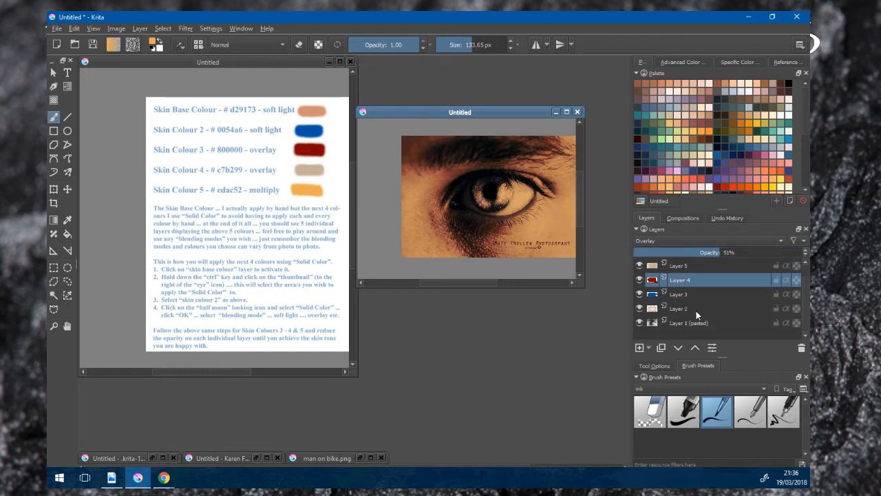
{"action": "left_click", "coordinate": [786, 294]}
{"action": "scroll", "coordinate": [778, 282], "scroll_direction": "up", "scroll_amount": 1}
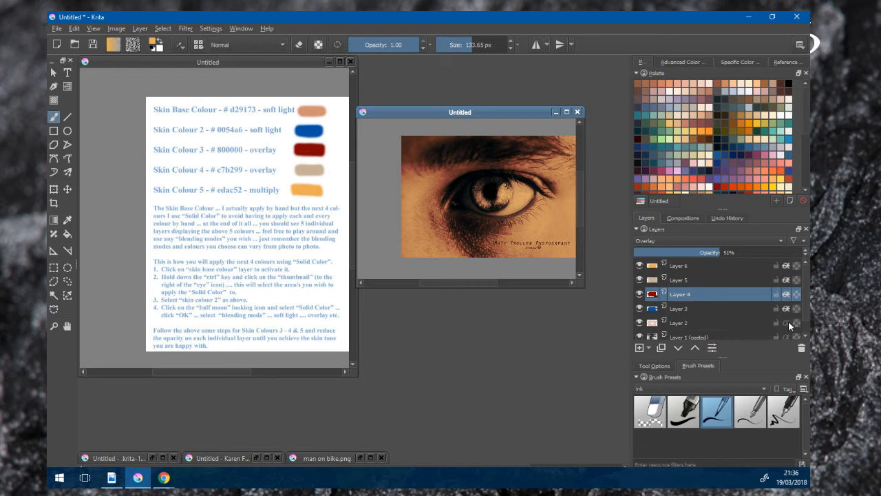
{"action": "scroll", "coordinate": [685, 306], "scroll_direction": "down", "scroll_amount": 1}
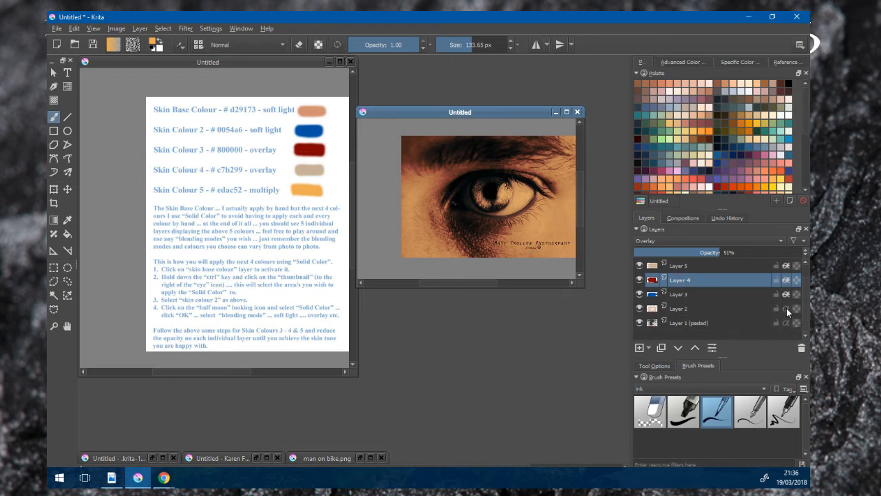
- Reduce the opacity of the dark red Skin Colour 3 layer to 37%
{"action": "scroll", "coordinate": [507, 190], "scroll_direction": "up", "scroll_amount": 5}
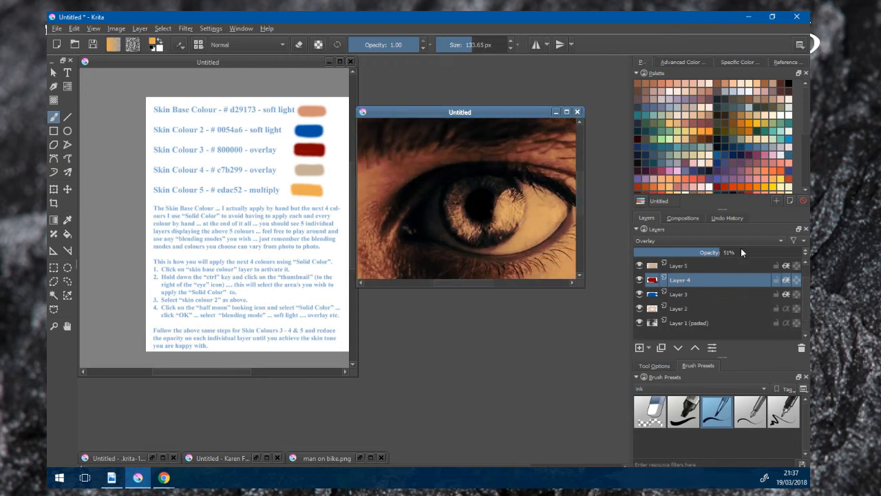
{"action": "scroll", "coordinate": [448, 196], "scroll_direction": "down", "scroll_amount": 5}
{"action": "scroll", "coordinate": [473, 200], "scroll_direction": "up", "scroll_amount": 1}
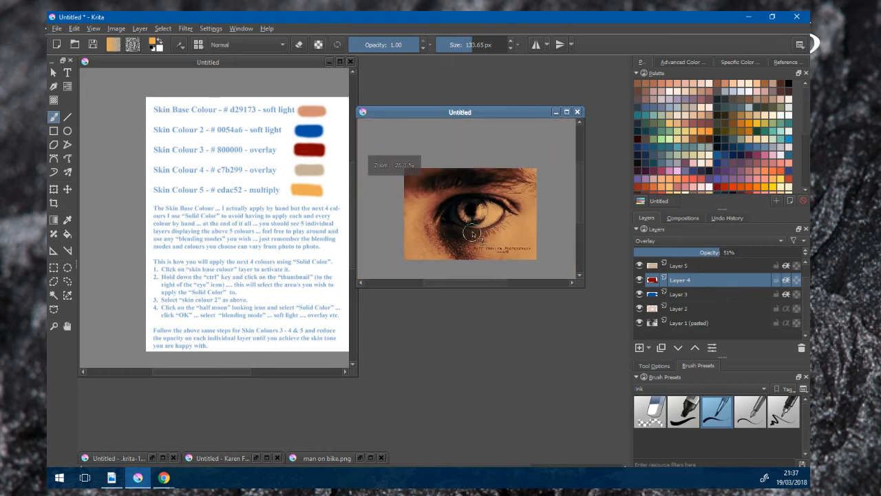
{"action": "left_click", "coordinate": [700, 249]}
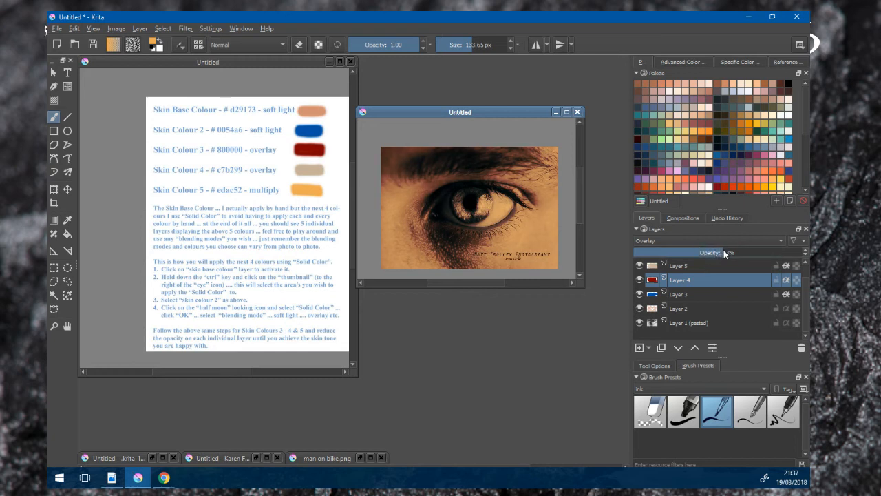
{"action": "left_click_drag", "start_coordinate": [734, 250], "coordinate": [707, 252]}
{"action": "key", "text": "minus"}
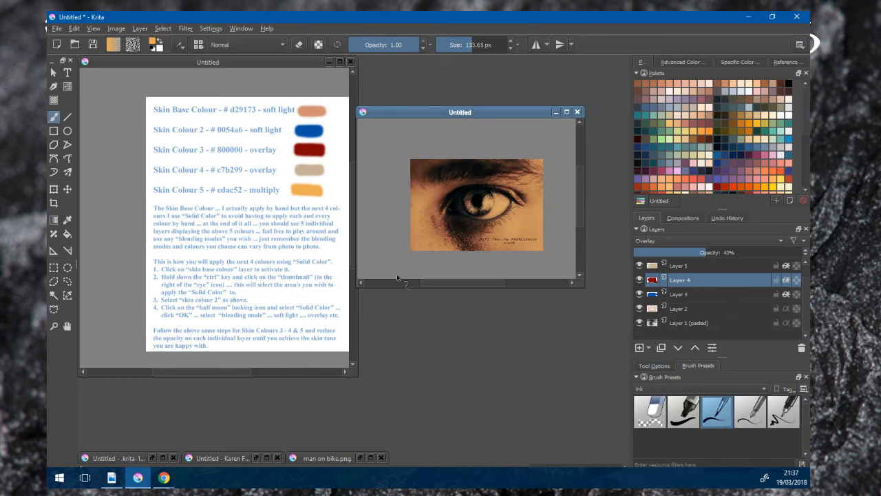
{"action": "key", "text": "plus"}
{"action": "left_click_drag", "start_coordinate": [715, 254], "coordinate": [696, 252]}
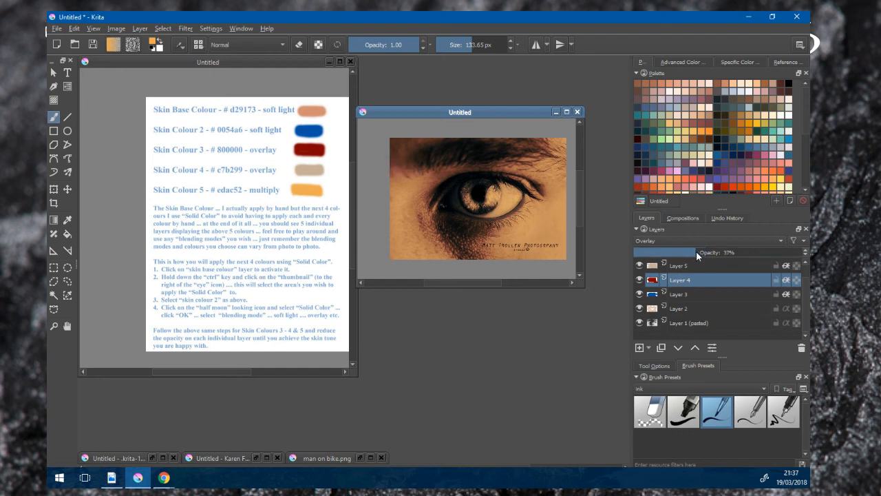
- Lower the opacity of the blue Skin Colour 2 layer and set the dark red Skin Colour 3 layer's opacity to 20%
{"action": "left_click", "coordinate": [694, 294]}
{"action": "left_click", "coordinate": [703, 251]}
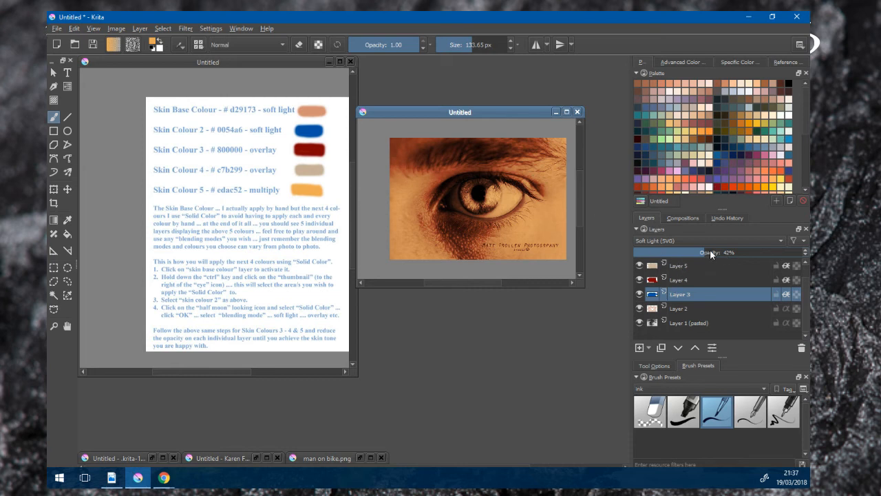
{"action": "left_click_drag", "start_coordinate": [688, 249], "coordinate": [679, 250]}
{"action": "left_click", "coordinate": [681, 281]}
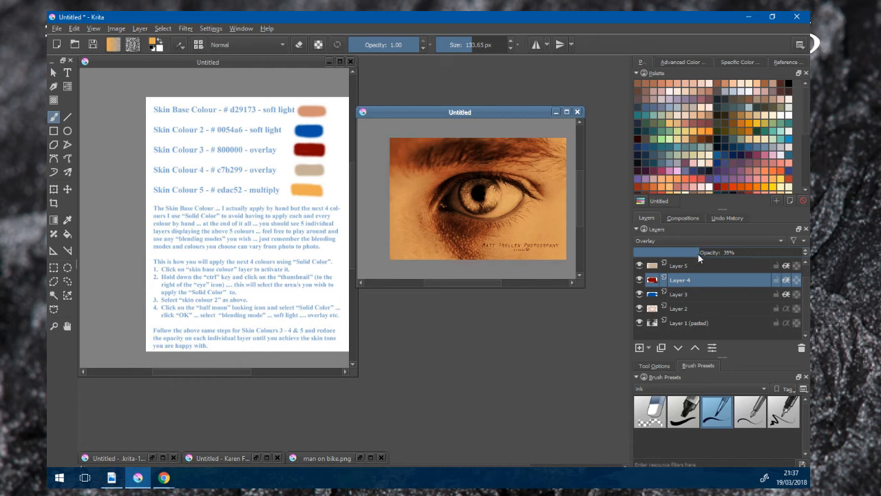
{"action": "left_click_drag", "start_coordinate": [683, 252], "coordinate": [667, 252]}
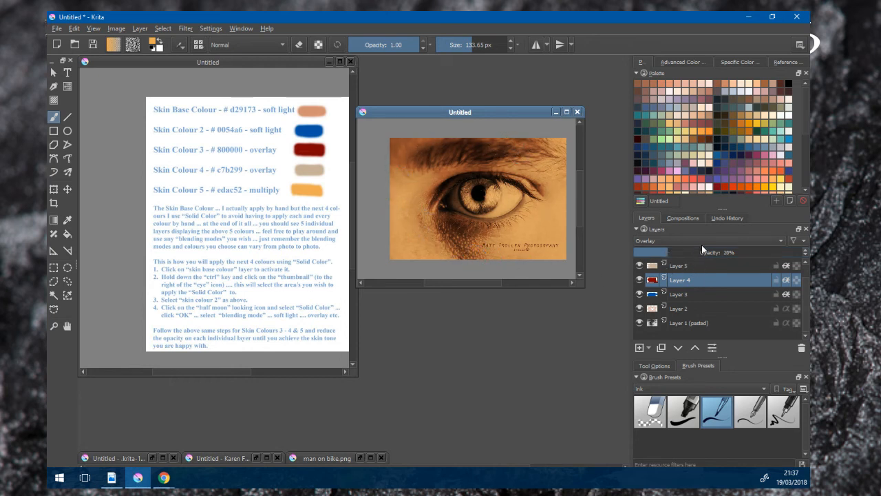
- Set the skin base layer's opacity to 71% and the blue Skin Colour 2 layer's opacity to 42%
{"action": "left_click", "coordinate": [679, 308]}
{"action": "left_click_drag", "start_coordinate": [660, 252], "coordinate": [754, 261]}
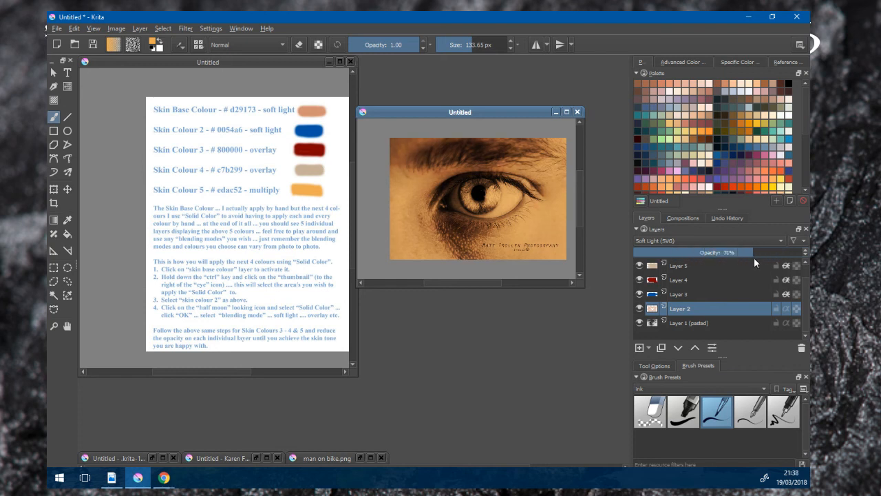
{"action": "left_click", "coordinate": [691, 294]}
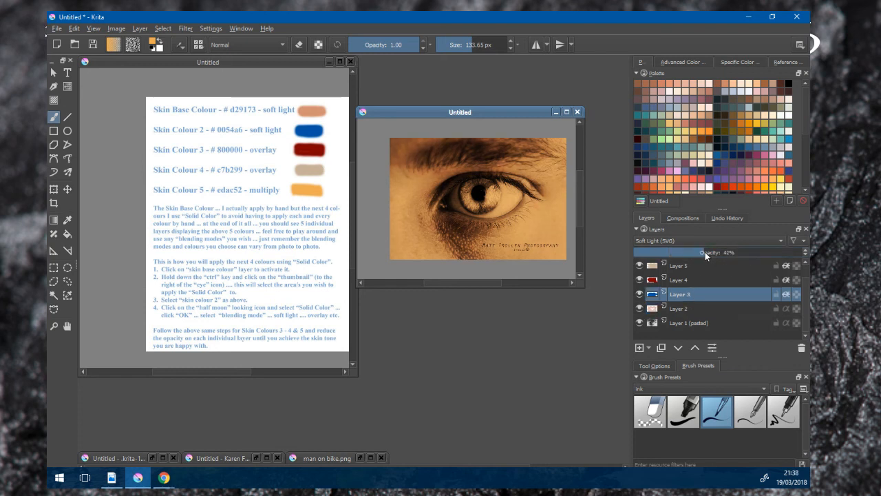
- Set the opacity of the dark red Skin Colour 3 layer to 49%
{"action": "left_click", "coordinate": [700, 279]}
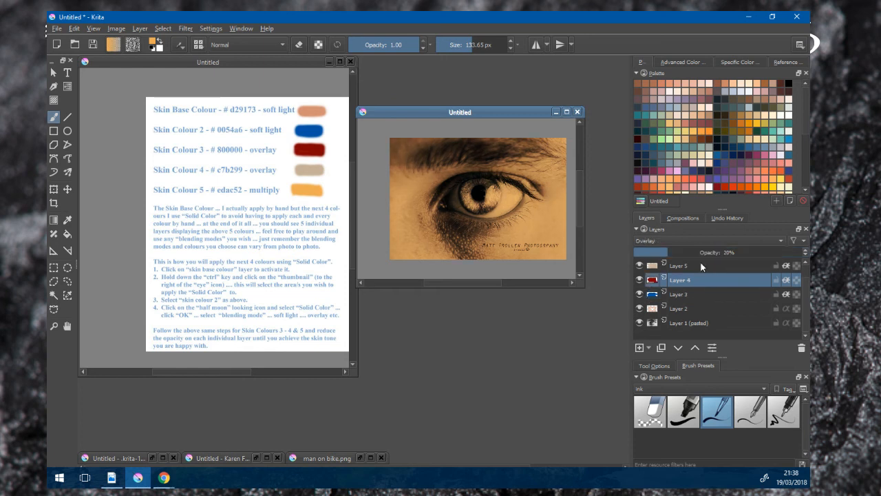
{"action": "left_click_drag", "start_coordinate": [708, 248], "coordinate": [713, 253]}
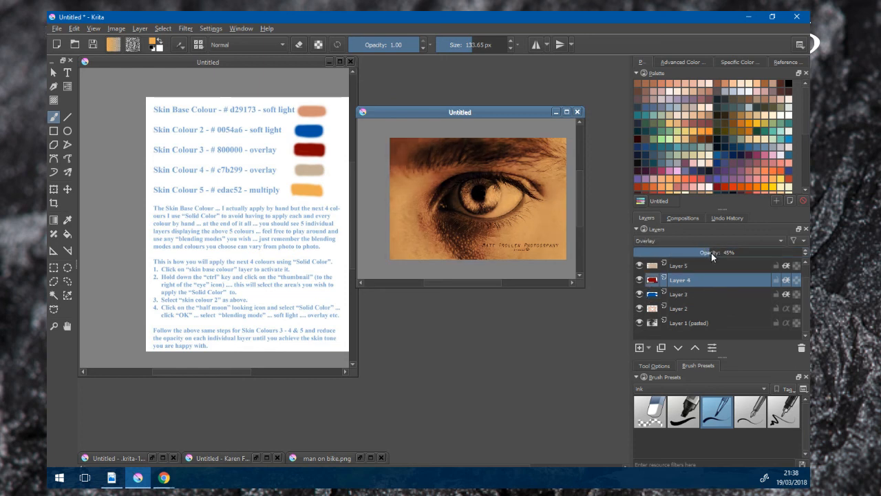
{"action": "left_click", "coordinate": [716, 253]}
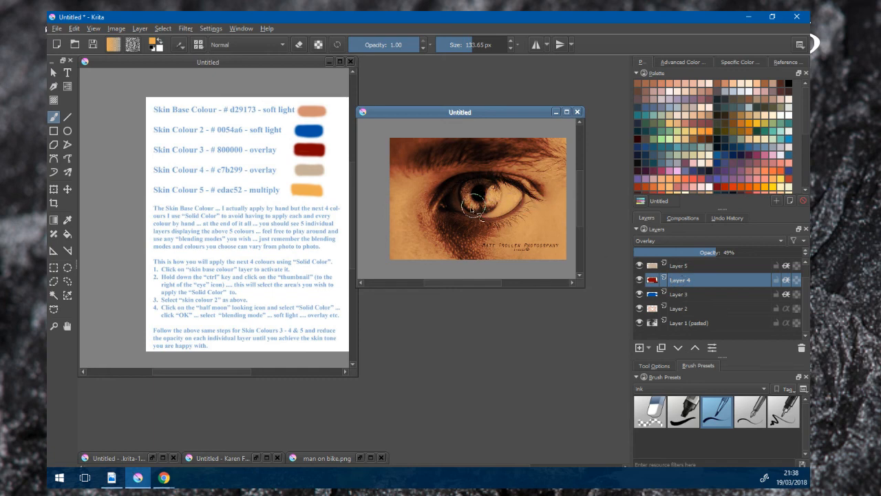
- Examine the skin tones of the colourised eye photo at close range and as a whole
{"action": "scroll", "coordinate": [481, 210], "scroll_direction": "up", "scroll_amount": 2}
{"action": "scroll", "coordinate": [492, 207], "scroll_direction": "down", "scroll_amount": 2}
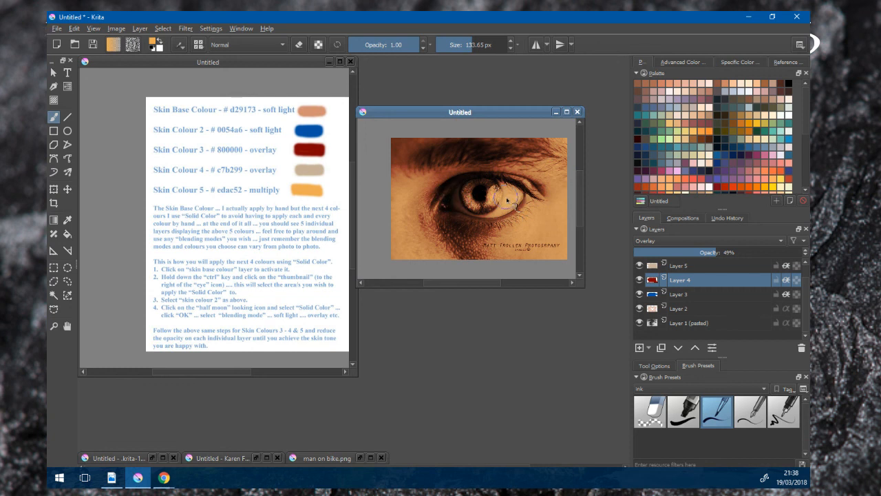
{"action": "scroll", "coordinate": [569, 212], "scroll_direction": "down", "scroll_amount": 2}
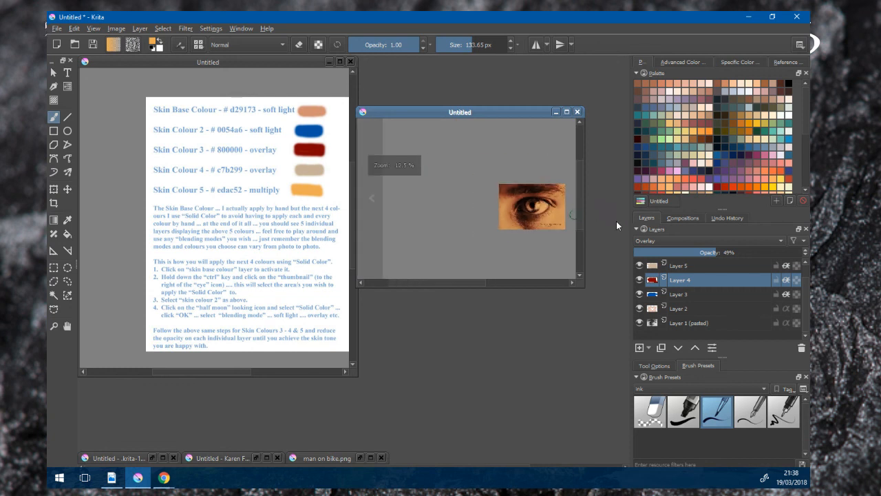
{"action": "scroll", "coordinate": [578, 223], "scroll_direction": "up", "scroll_amount": 1}
{"action": "left_click_drag", "start_coordinate": [540, 234], "coordinate": [486, 216]}
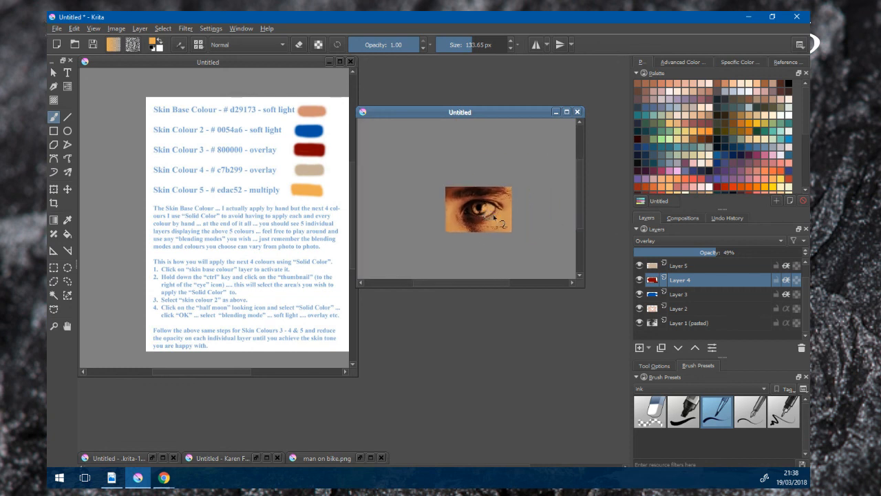
{"action": "scroll", "coordinate": [493, 222], "scroll_direction": "up", "scroll_amount": 1}
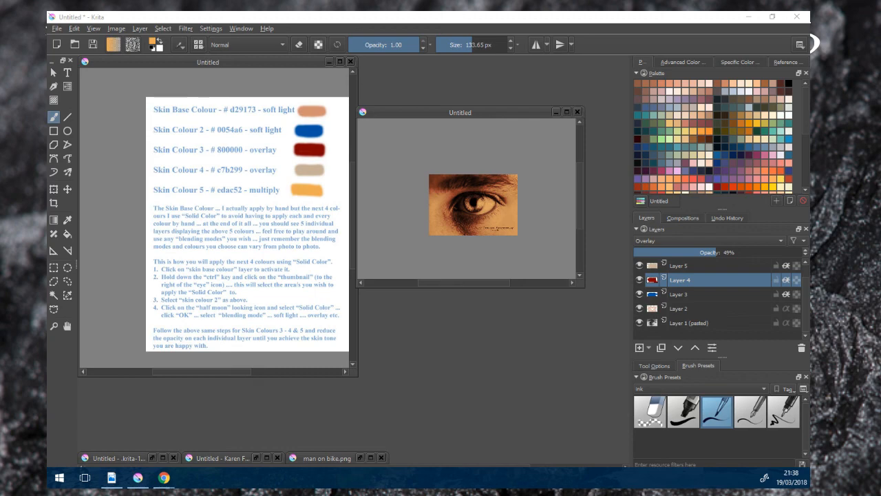
{"action": "left_click", "coordinate": [531, 207]}
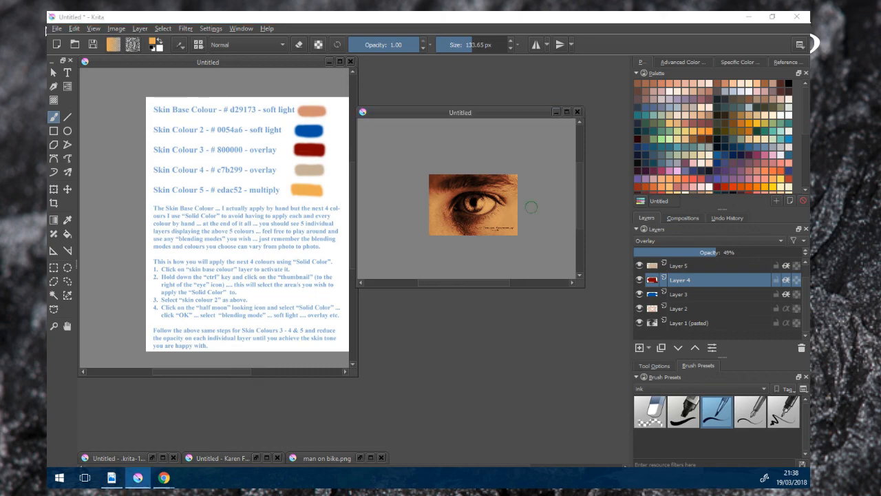